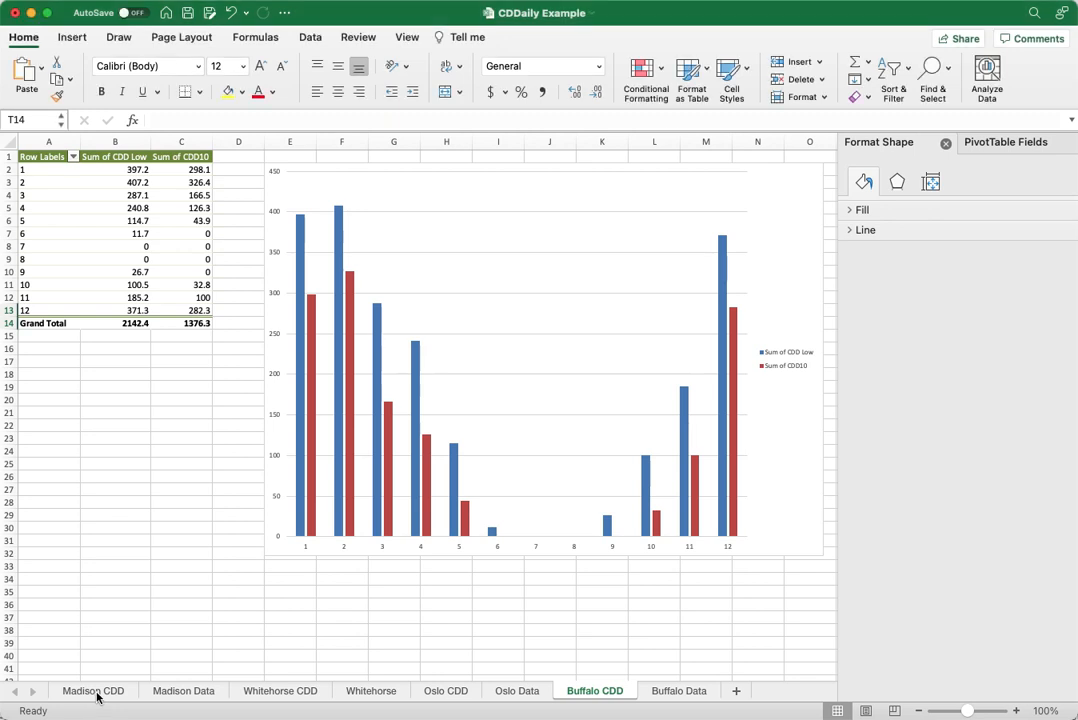
# - Switch to the Madison CDD sheet and close the PivotChart Fields and Format Plot Area panes
pyautogui.click(93, 691)
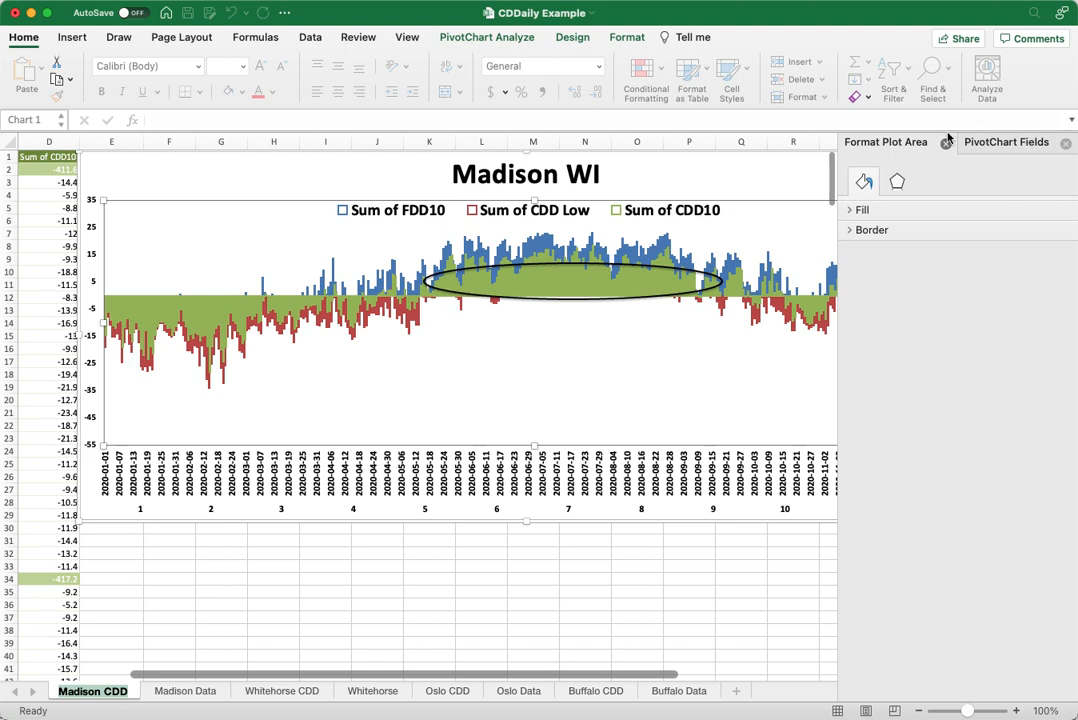
pyautogui.click(1066, 144)
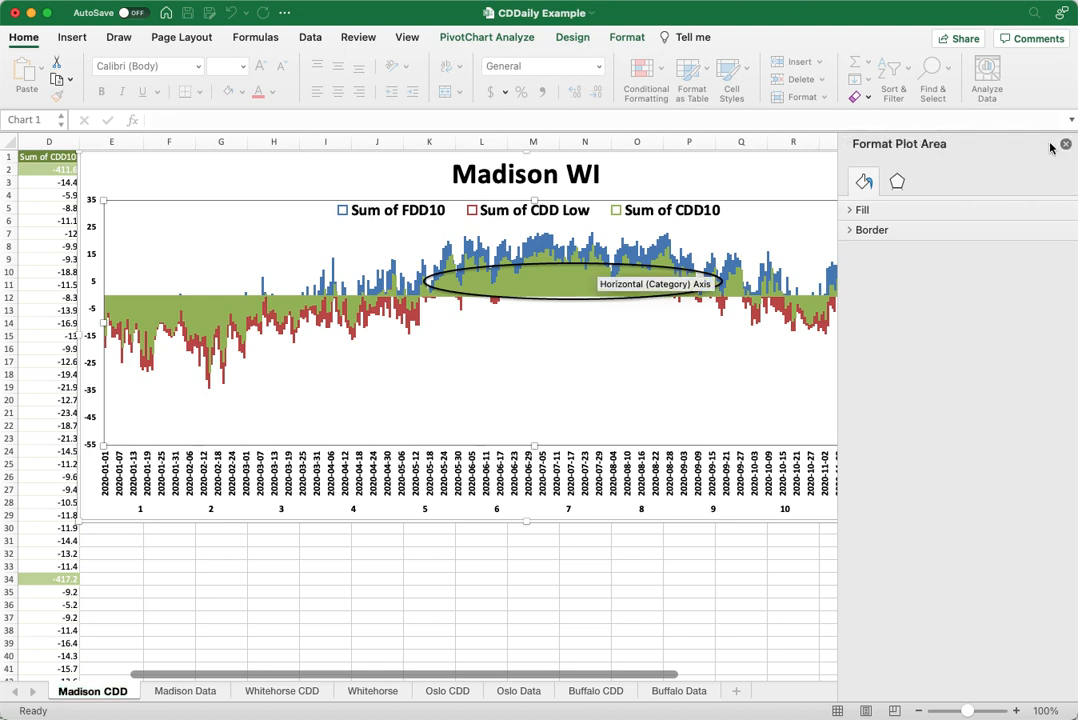
pyautogui.click(1066, 144)
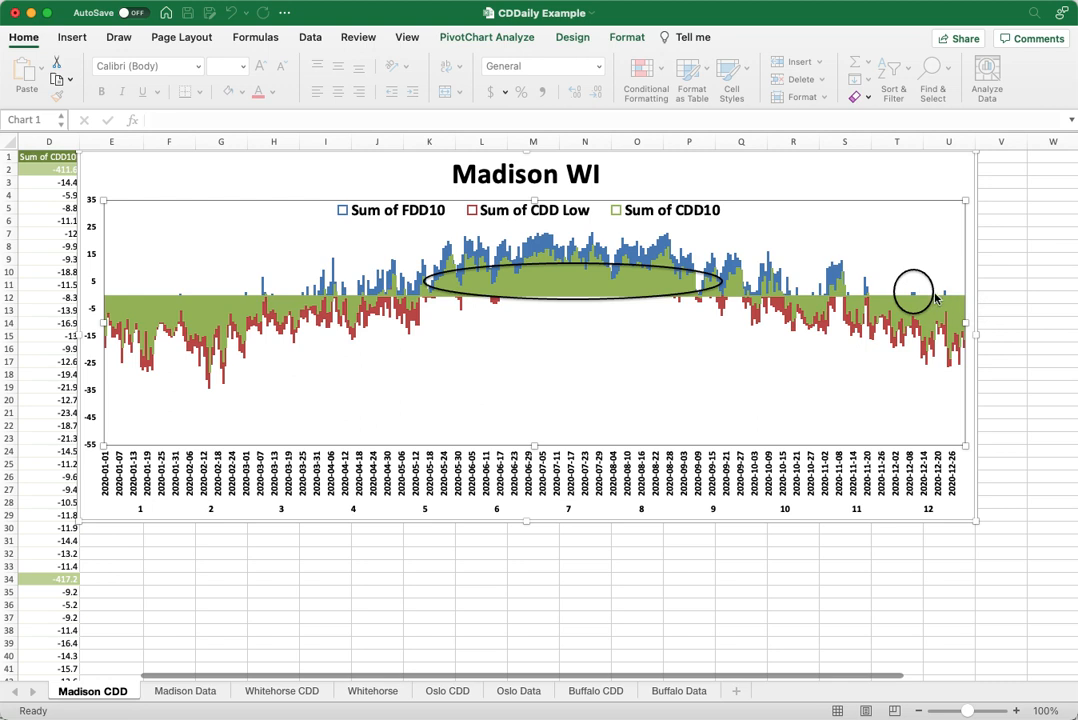
# - Examine the Madison WI chart's daily FDD10, CDD Low and CDD10 values across the winter, spring, summer and autumn months
pyautogui.moveTo(865, 289)
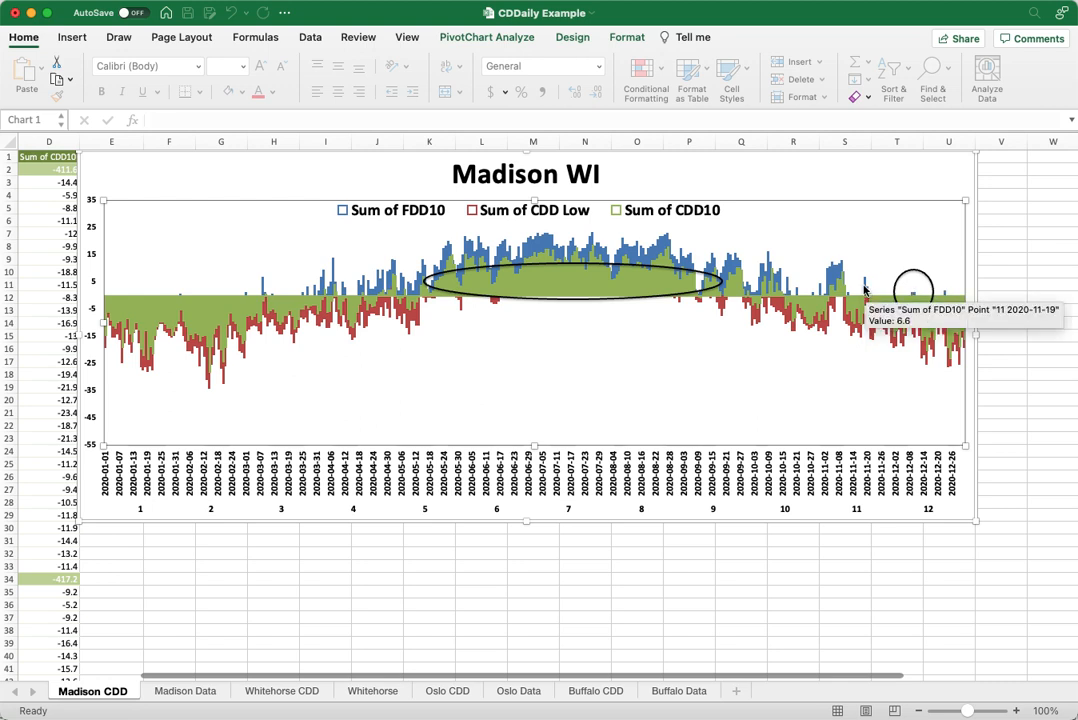
pyautogui.moveTo(831, 283)
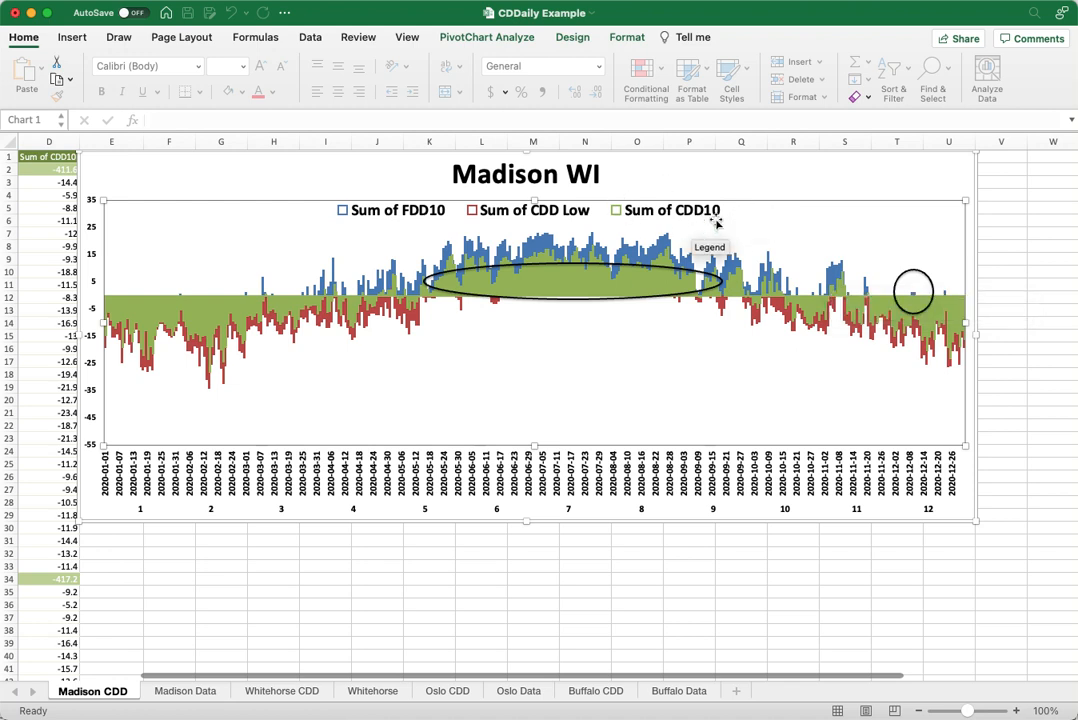
pyautogui.moveTo(208, 317)
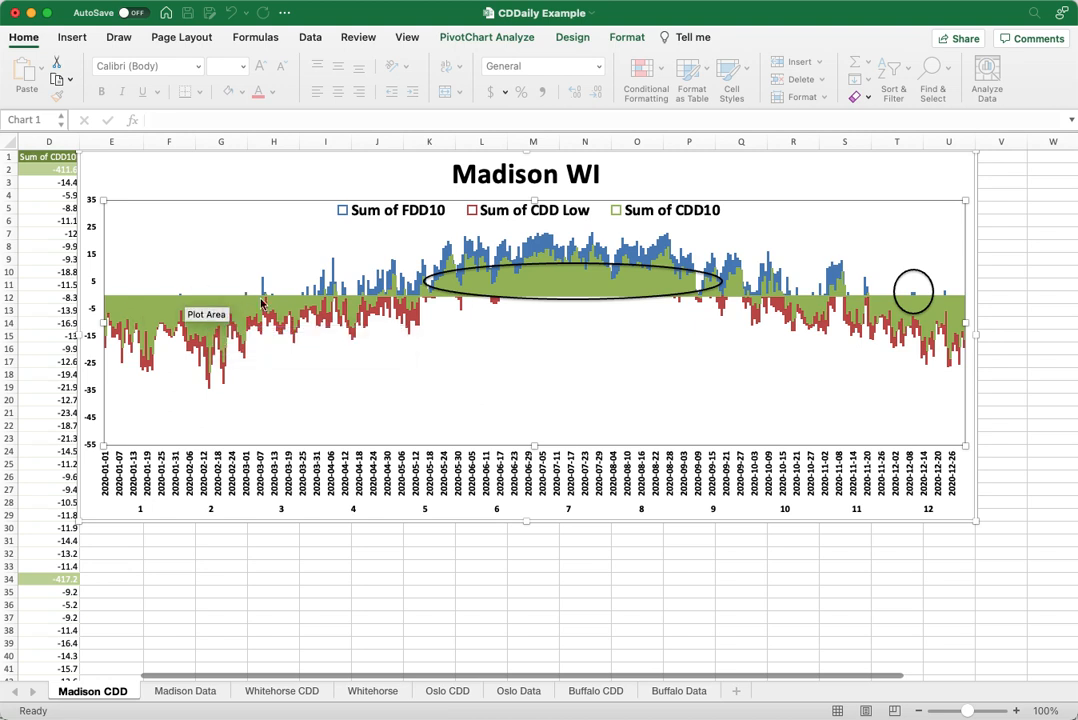
pyautogui.moveTo(265, 311)
pyautogui.moveTo(151, 316)
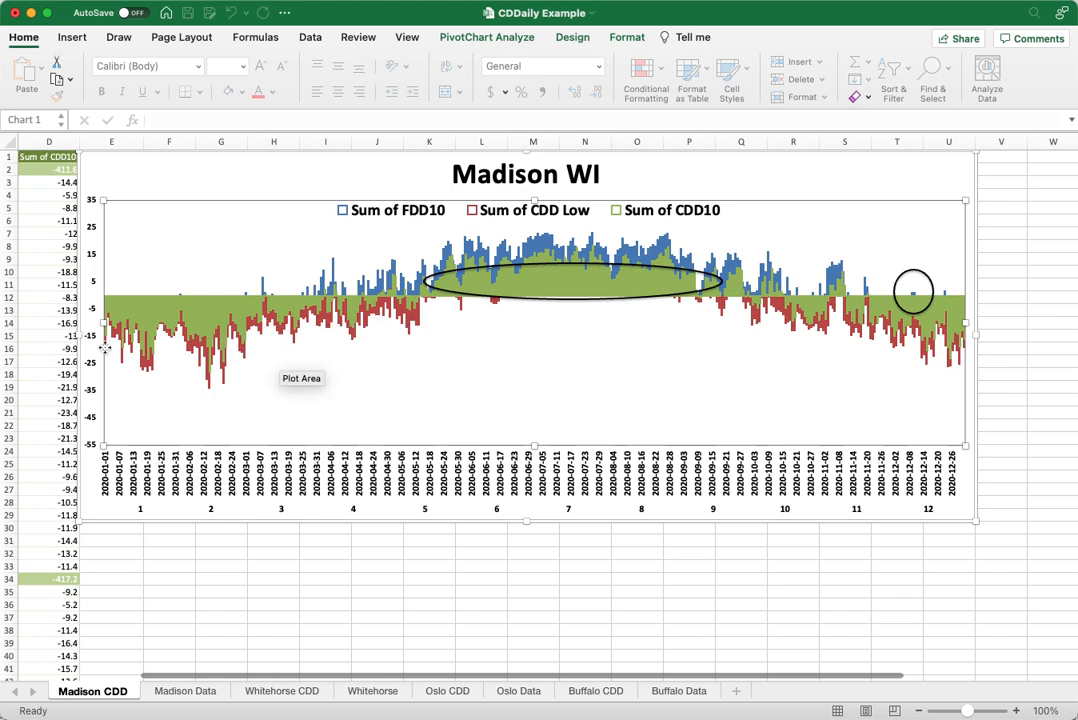
pyautogui.moveTo(141, 364)
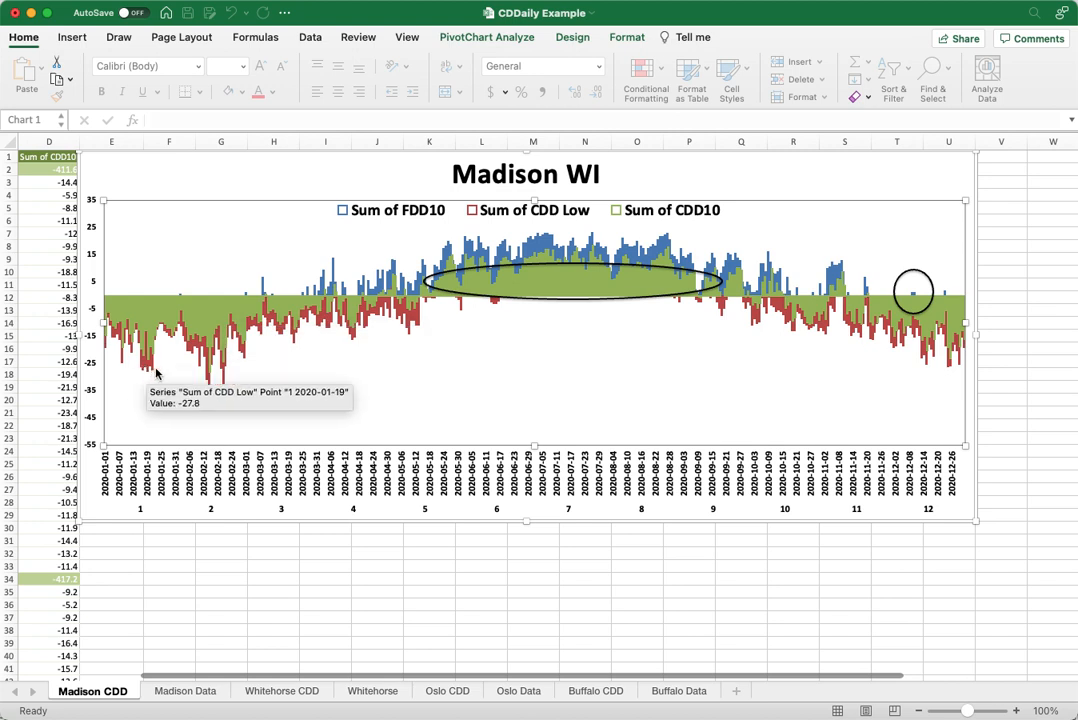
pyautogui.moveTo(185, 347)
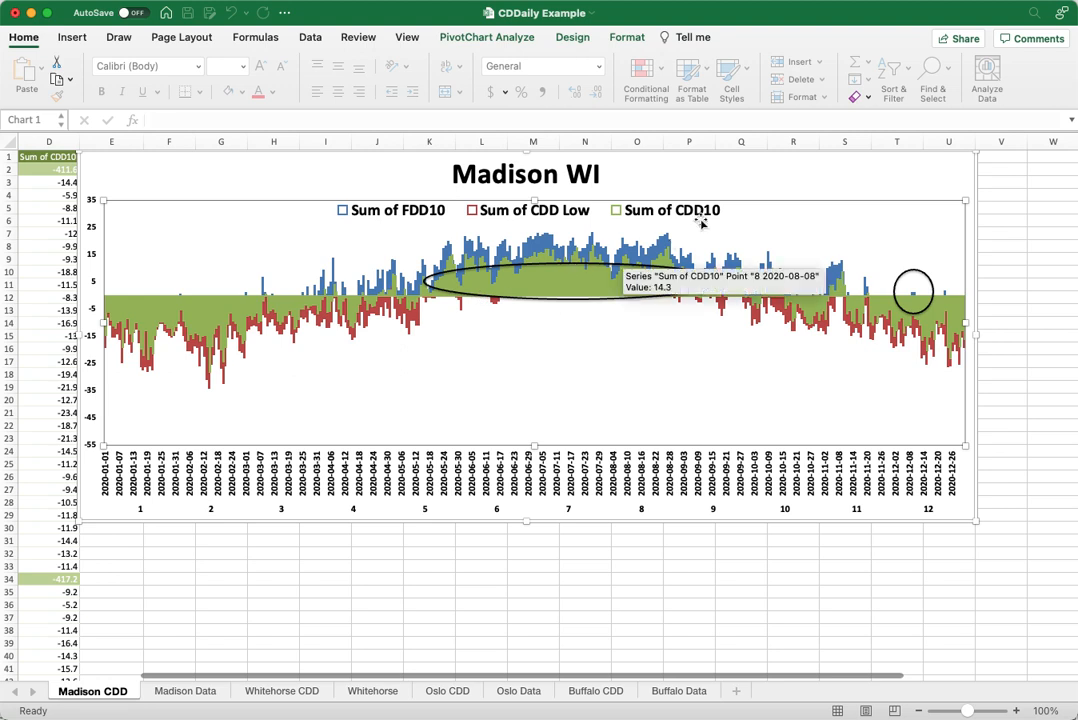
pyautogui.moveTo(601, 285)
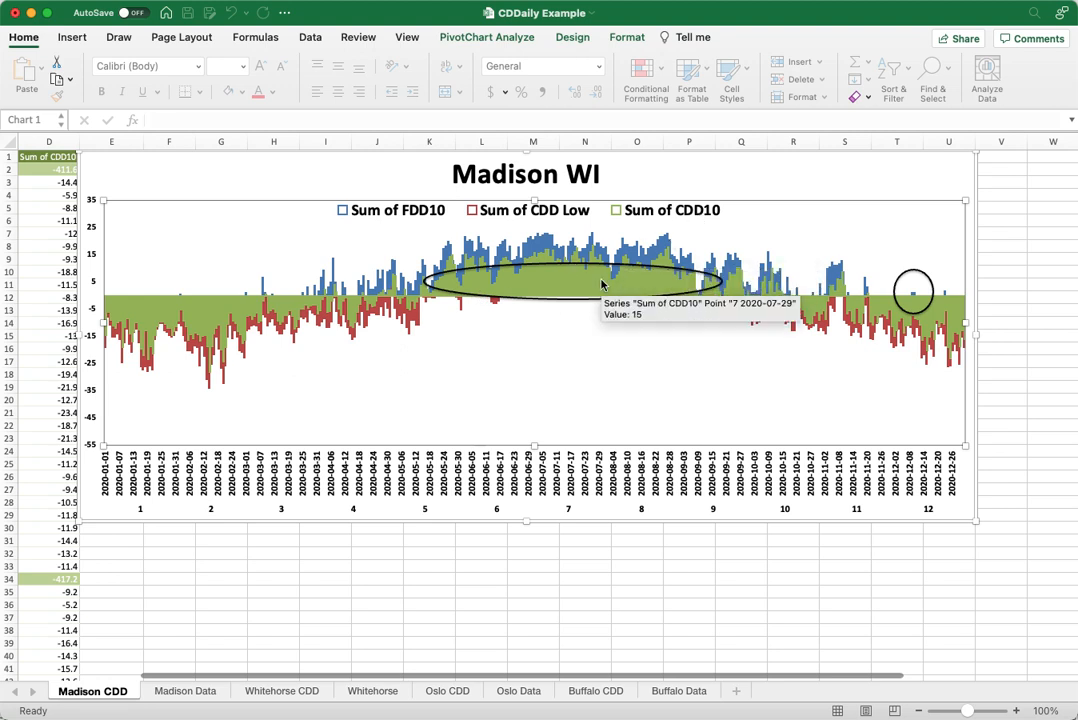
pyautogui.moveTo(536, 278)
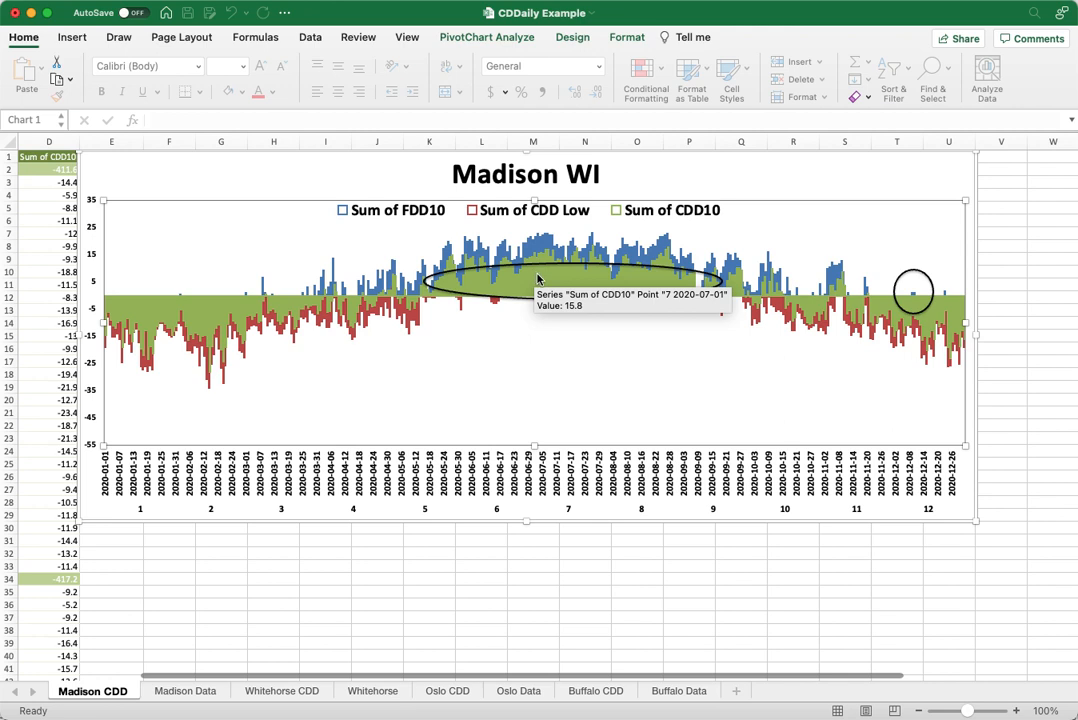
pyautogui.moveTo(527, 331)
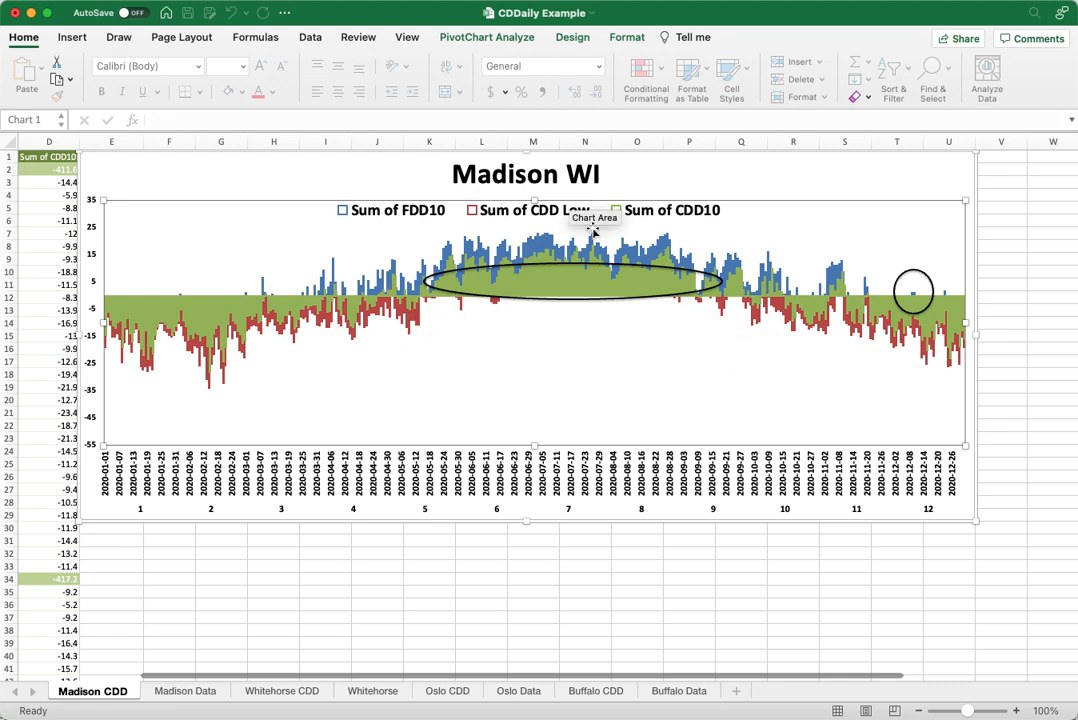
pyautogui.moveTo(421, 321)
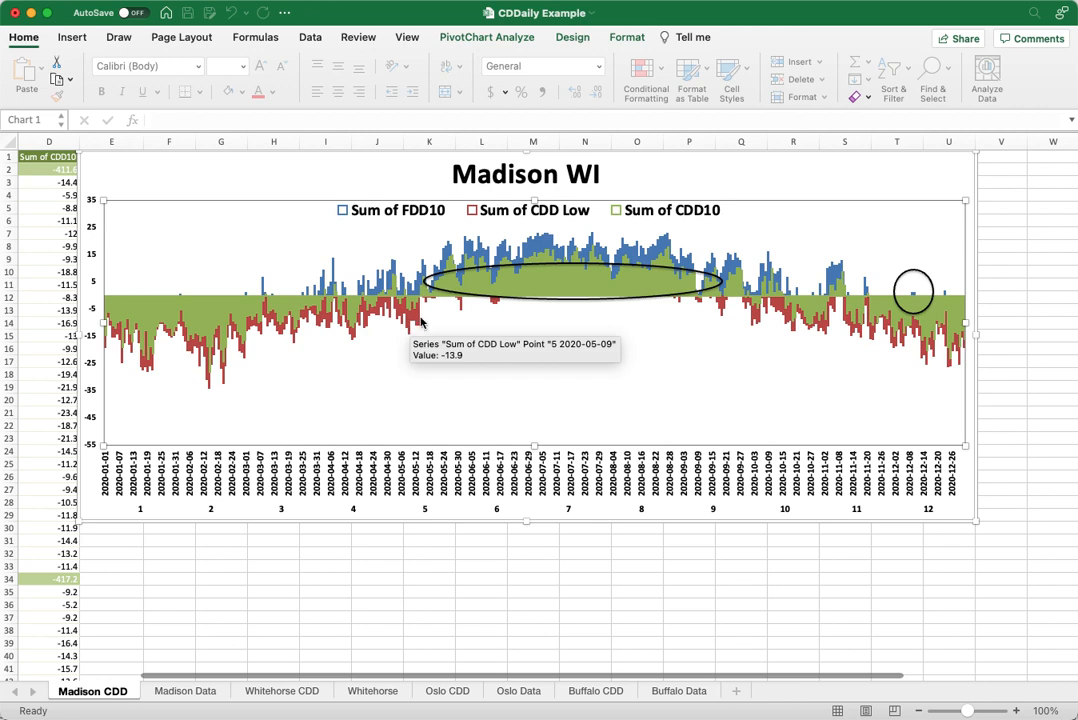
pyautogui.moveTo(492, 305)
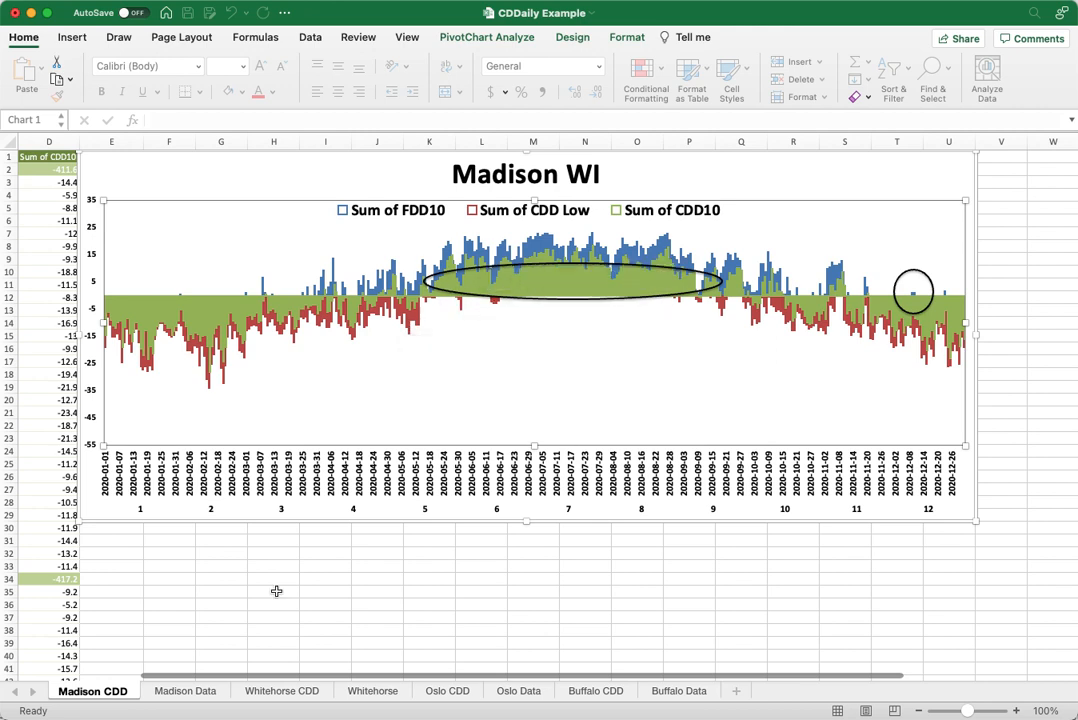
# - View the full-year Whitehorse chart on the Whitehorse CDD sheet and compare it with the Madison CDD chart
pyautogui.click(283, 691)
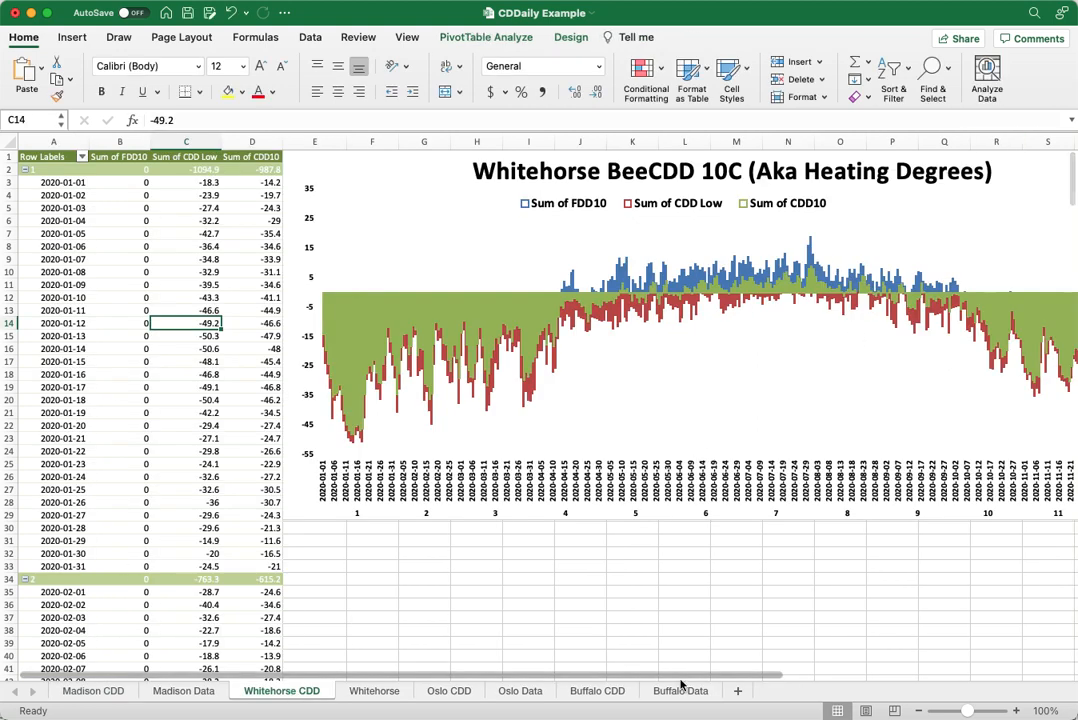
pyautogui.moveTo(683, 678); pyautogui.dragTo(849, 690)
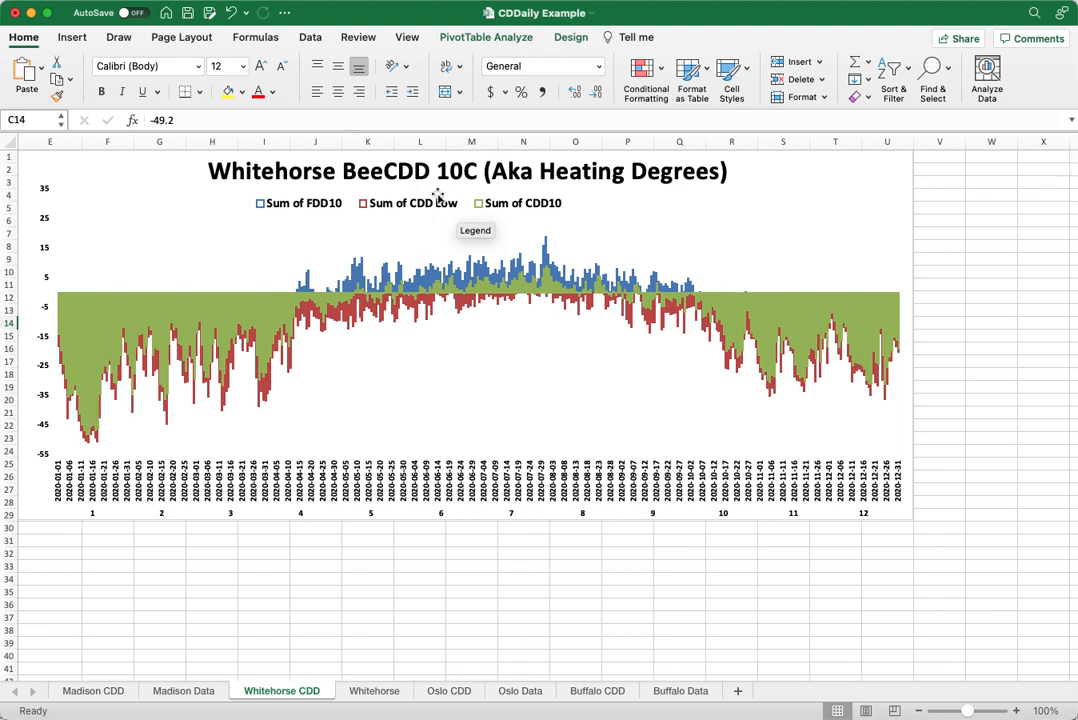
pyautogui.moveTo(84, 440)
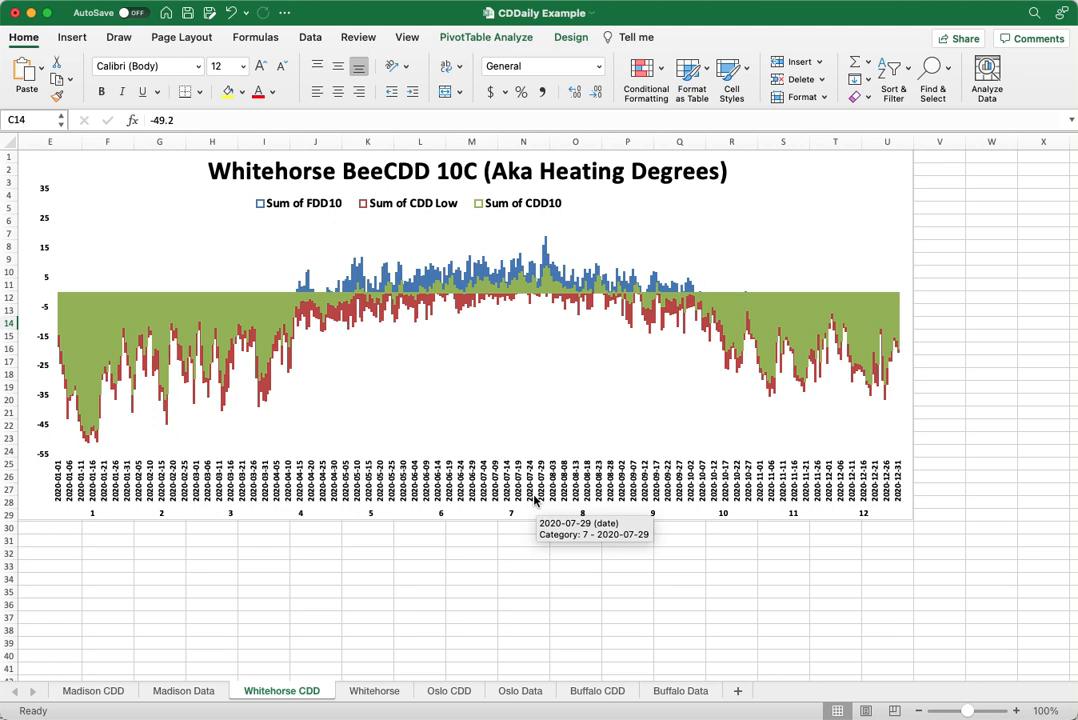
pyautogui.click(93, 691)
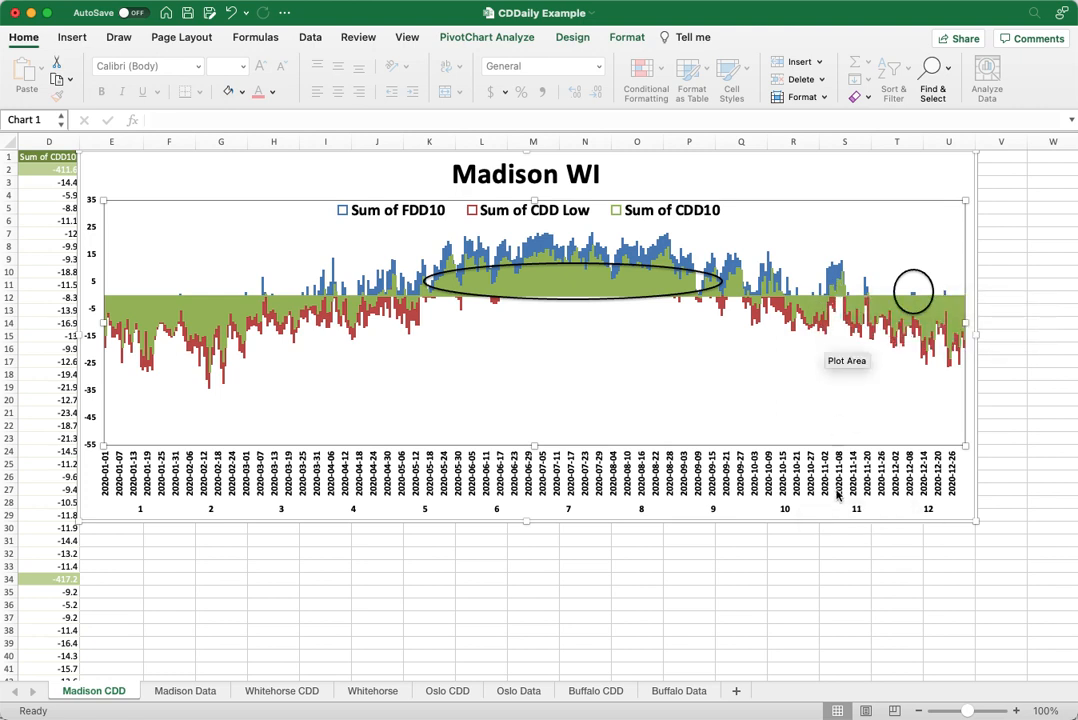
pyautogui.click(272, 691)
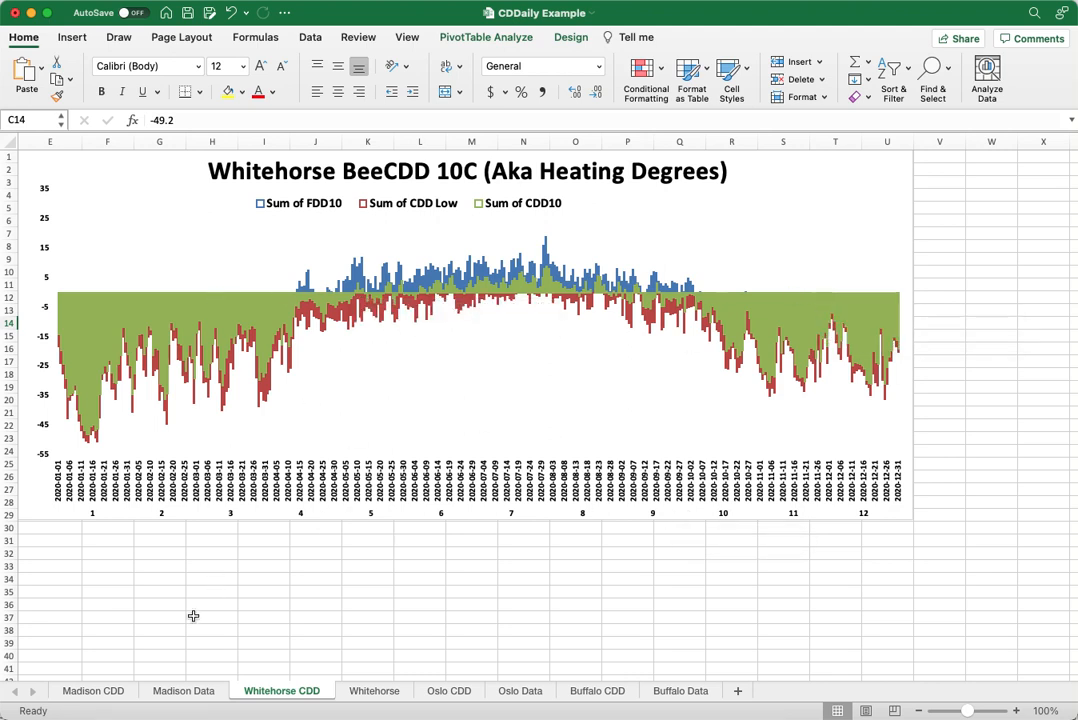
# - Inspect the formulas behind the CDD10, CDD Low and FDD10 columns on the Madison Data sheet
pyautogui.click(186, 691)
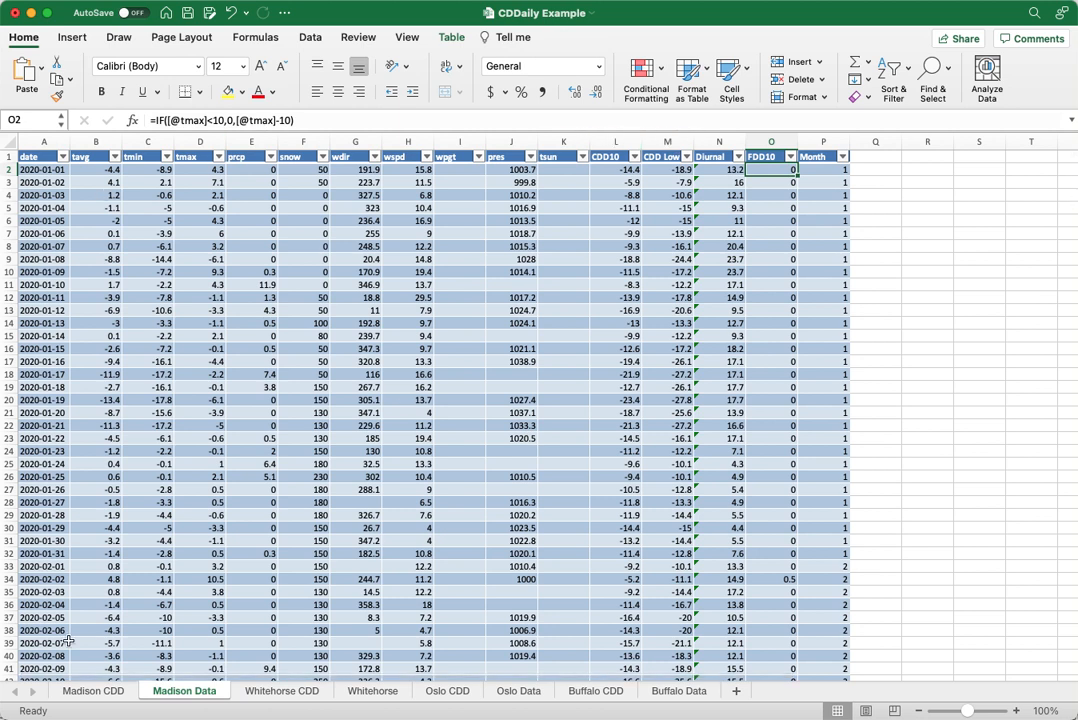
pyautogui.click(608, 171)
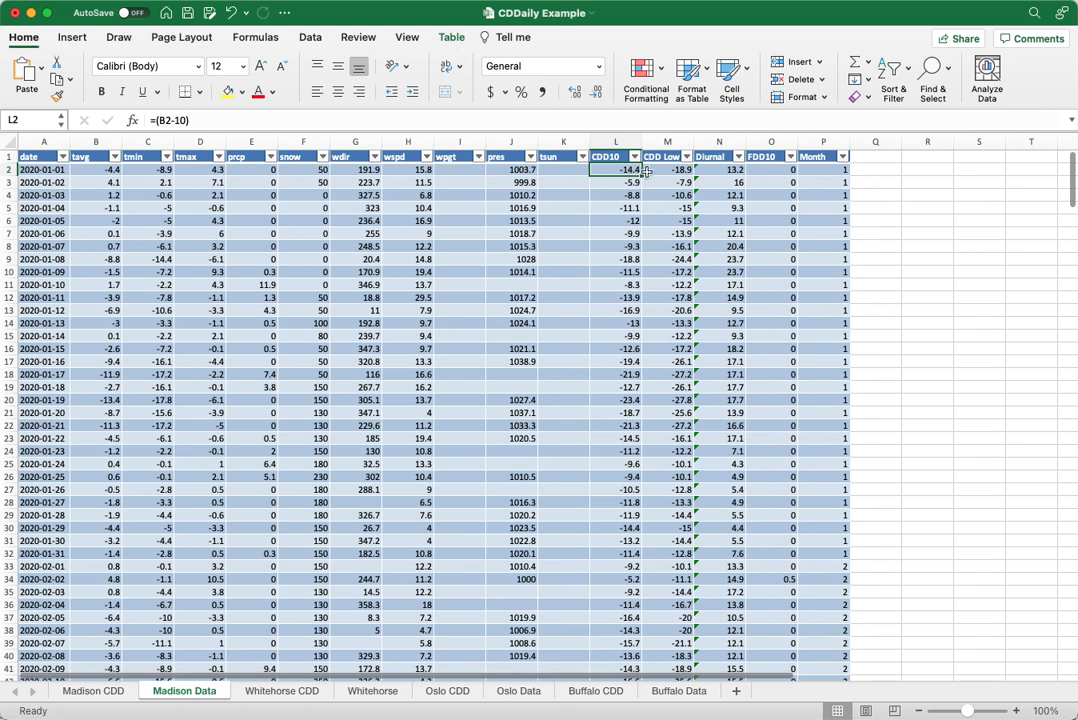
pyautogui.click(653, 157)
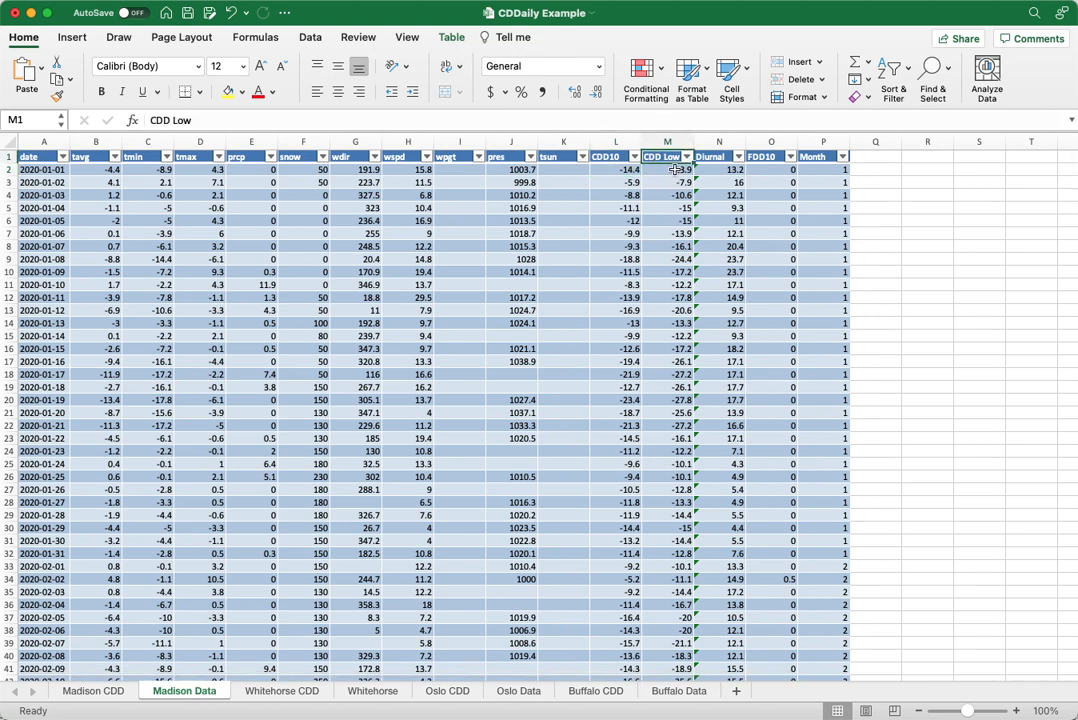
pyautogui.click(675, 170)
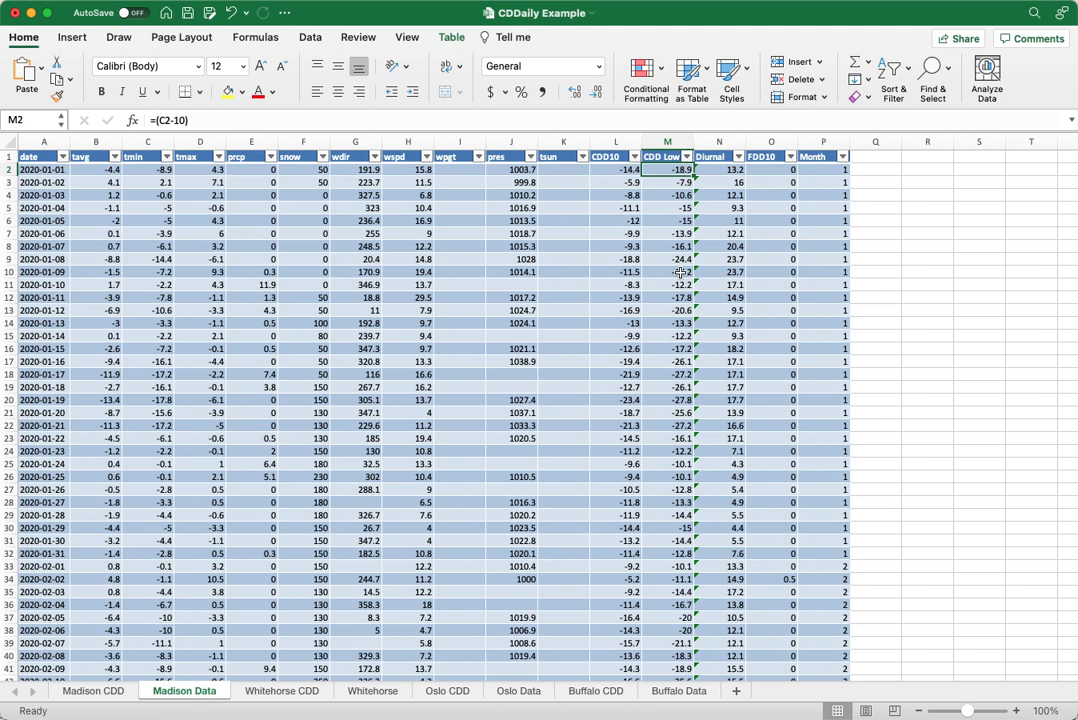
pyautogui.click(771, 170)
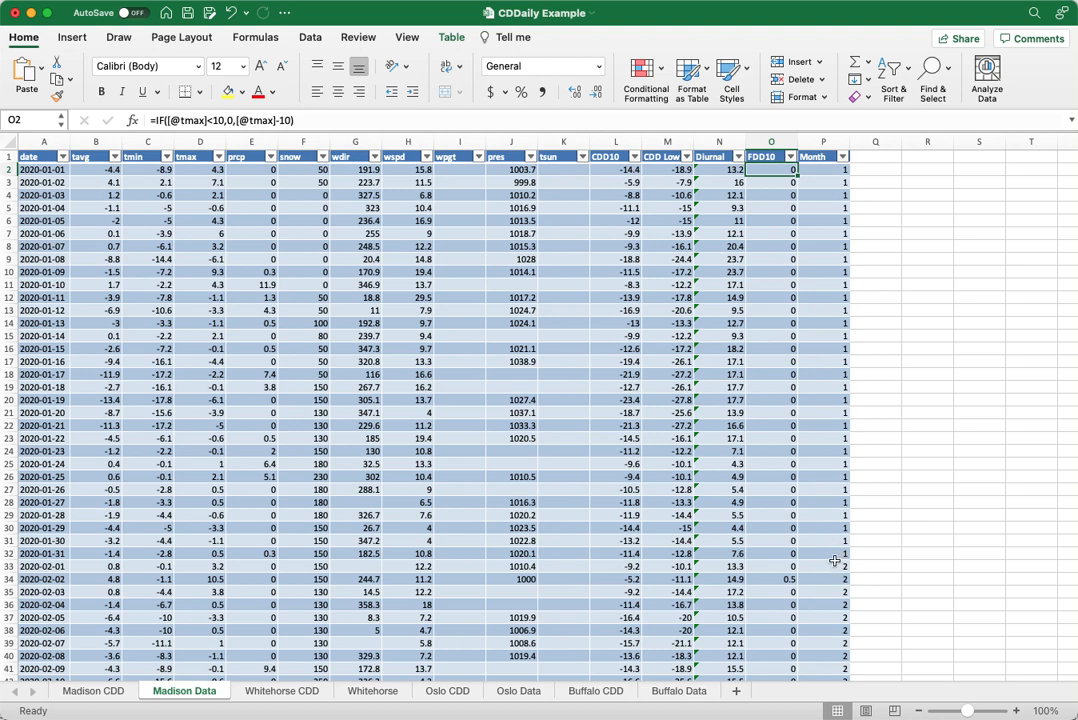
# - On the Buffalo Data sheet, replace the CDD10 column's formula in L2 with =B2-10
pyautogui.click(694, 694)
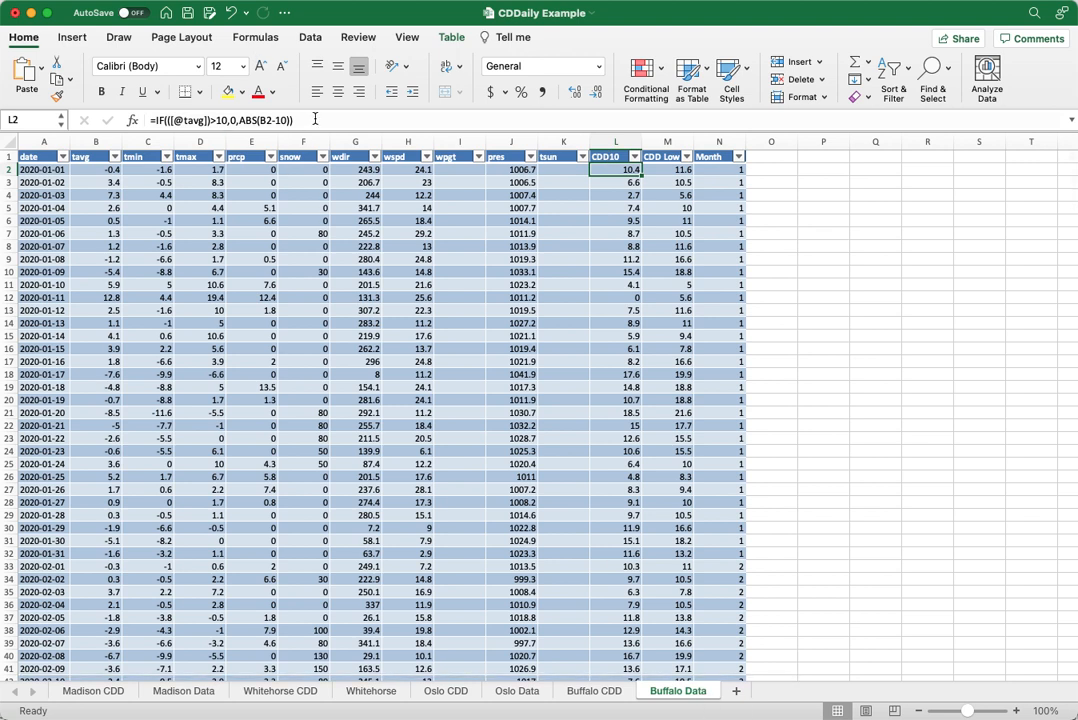
pyautogui.moveTo(315, 119); pyautogui.dragTo(155, 110)
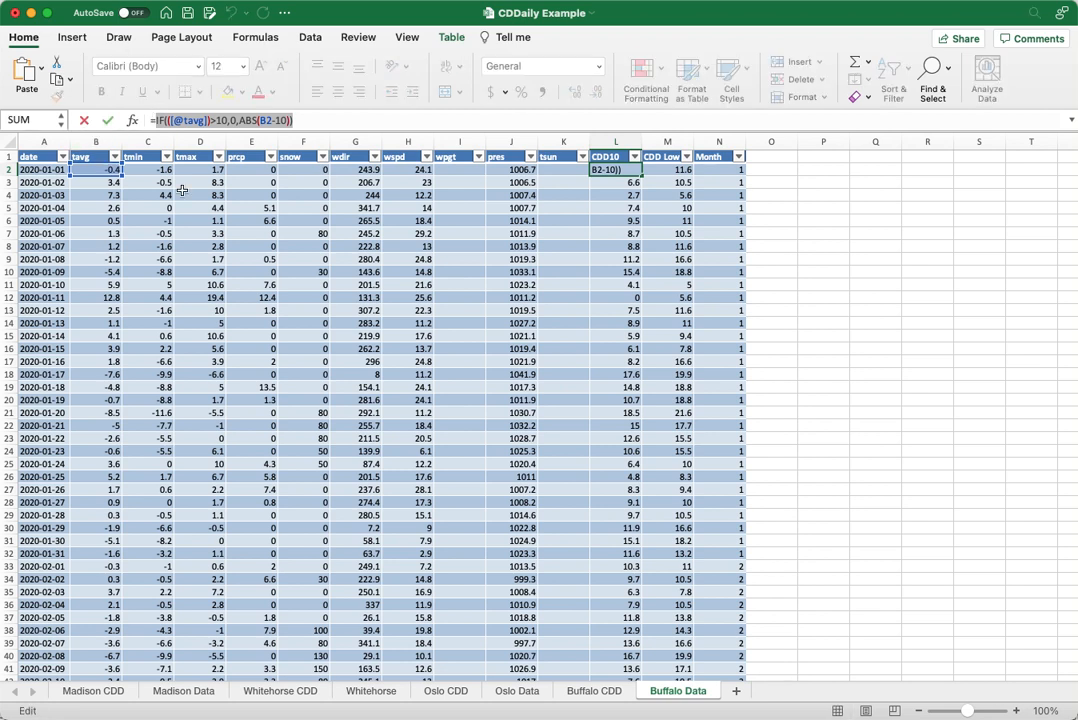
pyautogui.write('b')
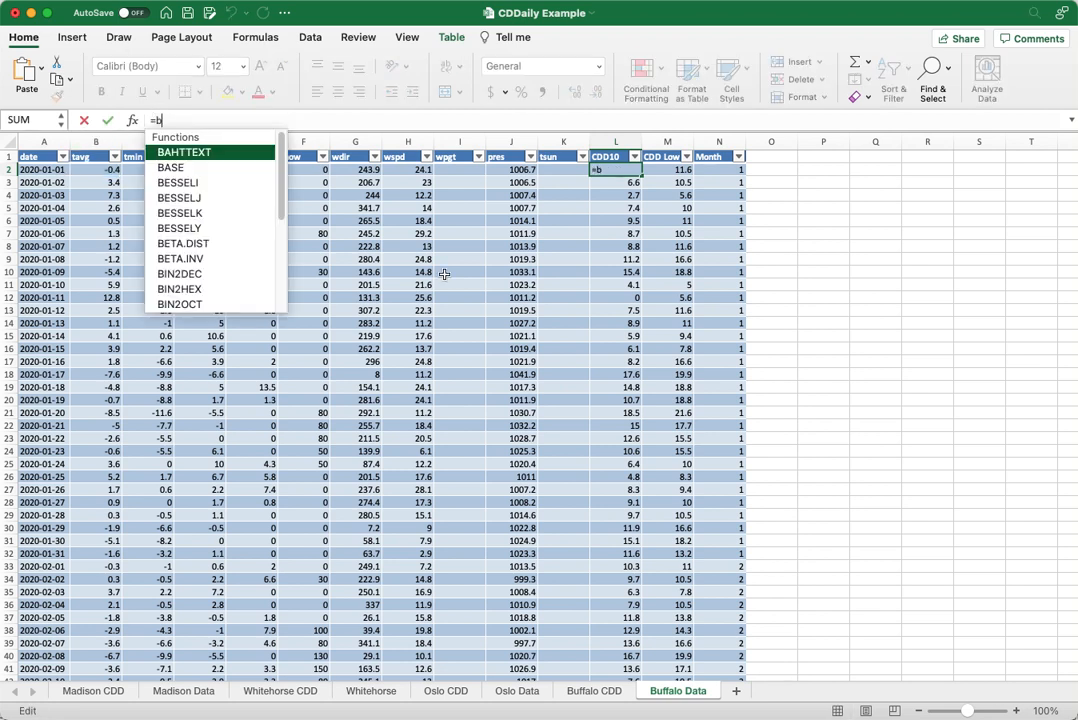
pyautogui.write('2')
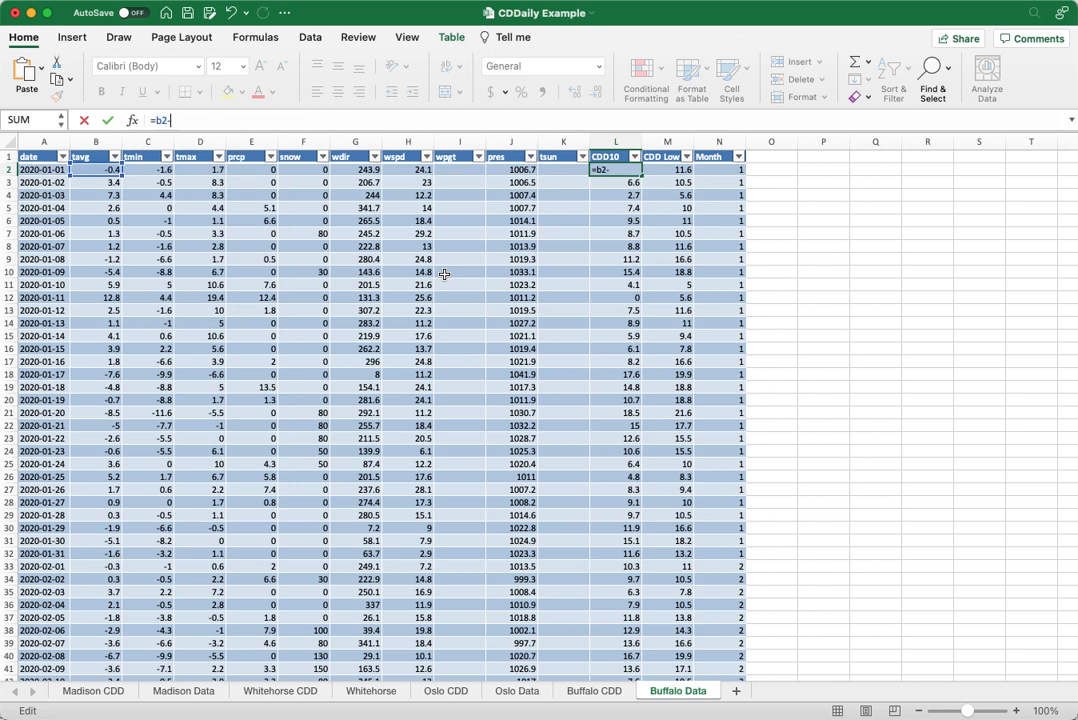
pyautogui.write('-10')
pyautogui.press('Return')
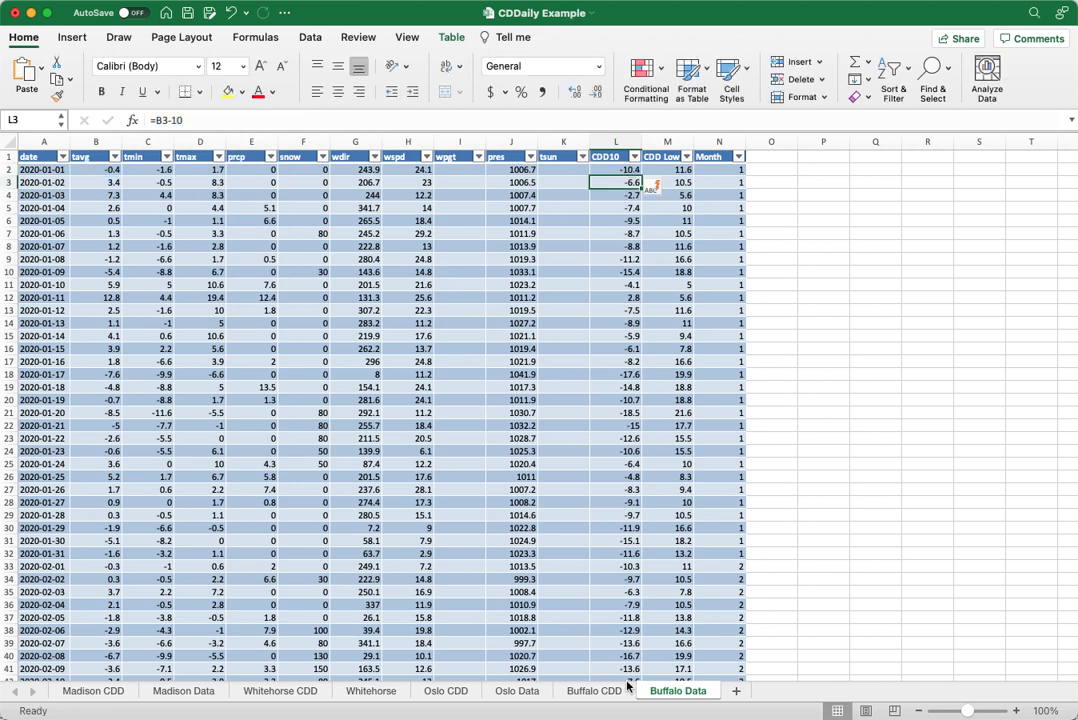
# - Replace the CDD Low column's formula in M2 with =C2-10
pyautogui.click(672, 169)
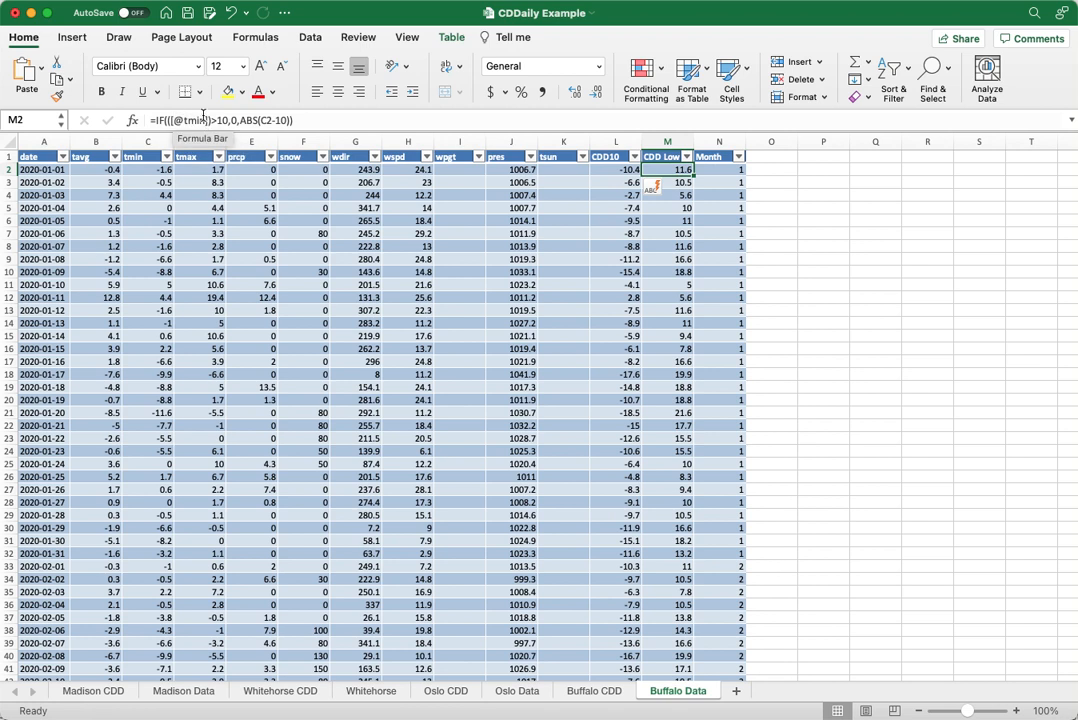
pyautogui.moveTo(313, 121); pyautogui.dragTo(152, 118)
pyautogui.write('=c')
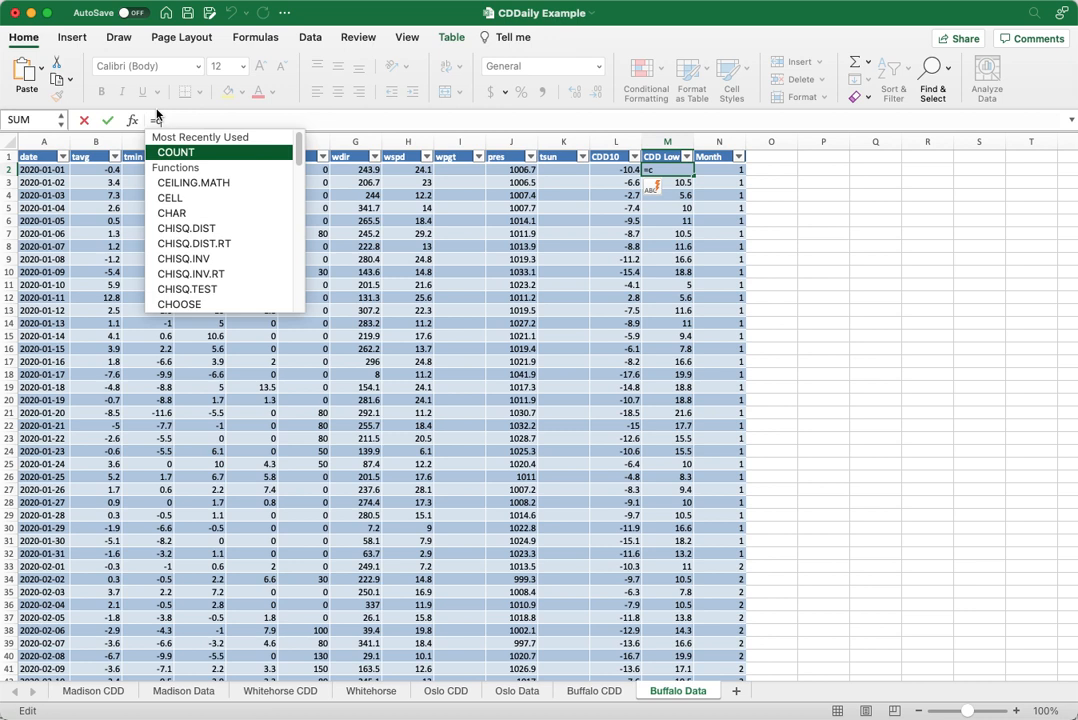
pyautogui.write('2-10')
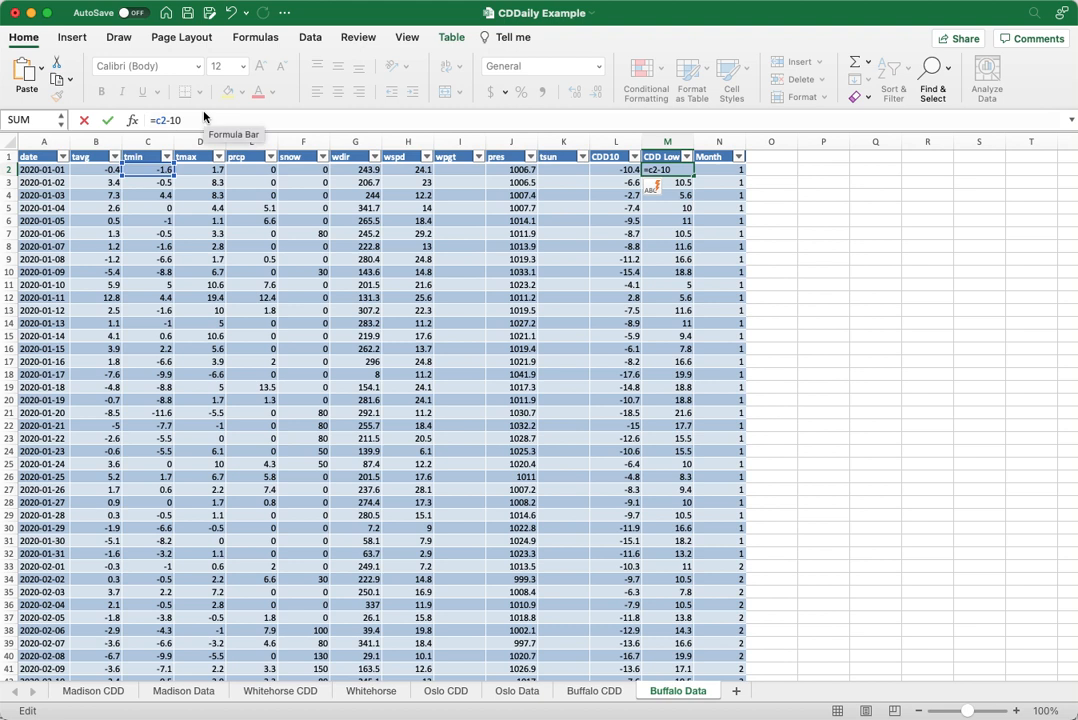
pyautogui.press('Return')
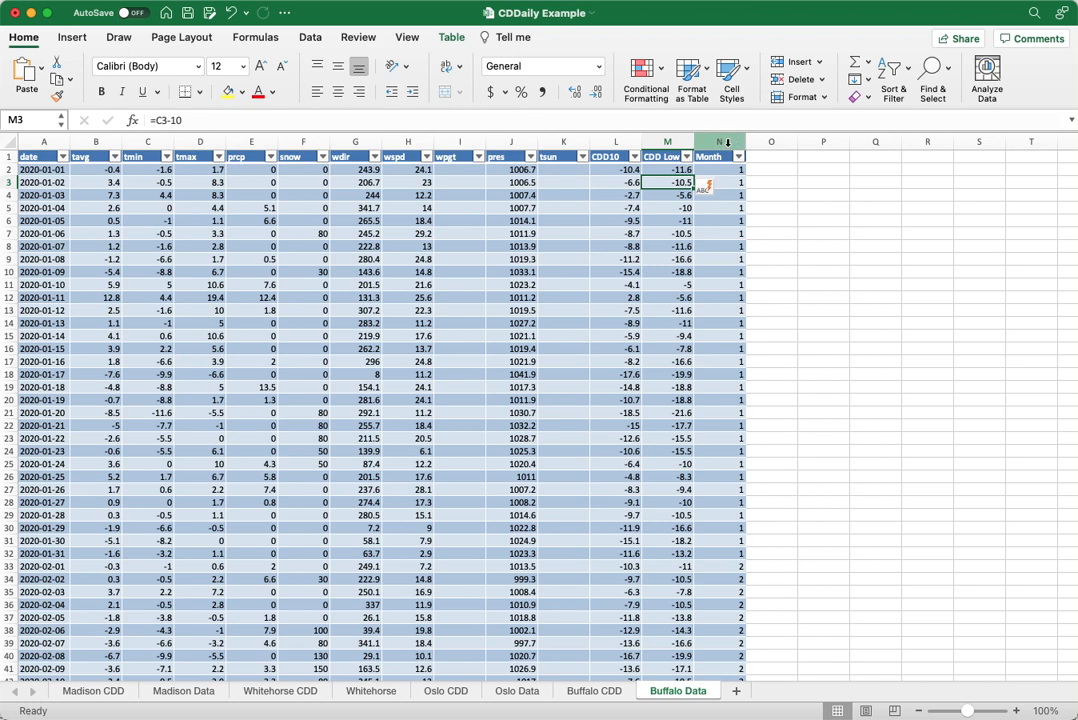
# - Insert a new column before Month on the Buffalo Data sheet and head it FDD10
pyautogui.click(727, 143)
pyautogui.rightClick(727, 144)
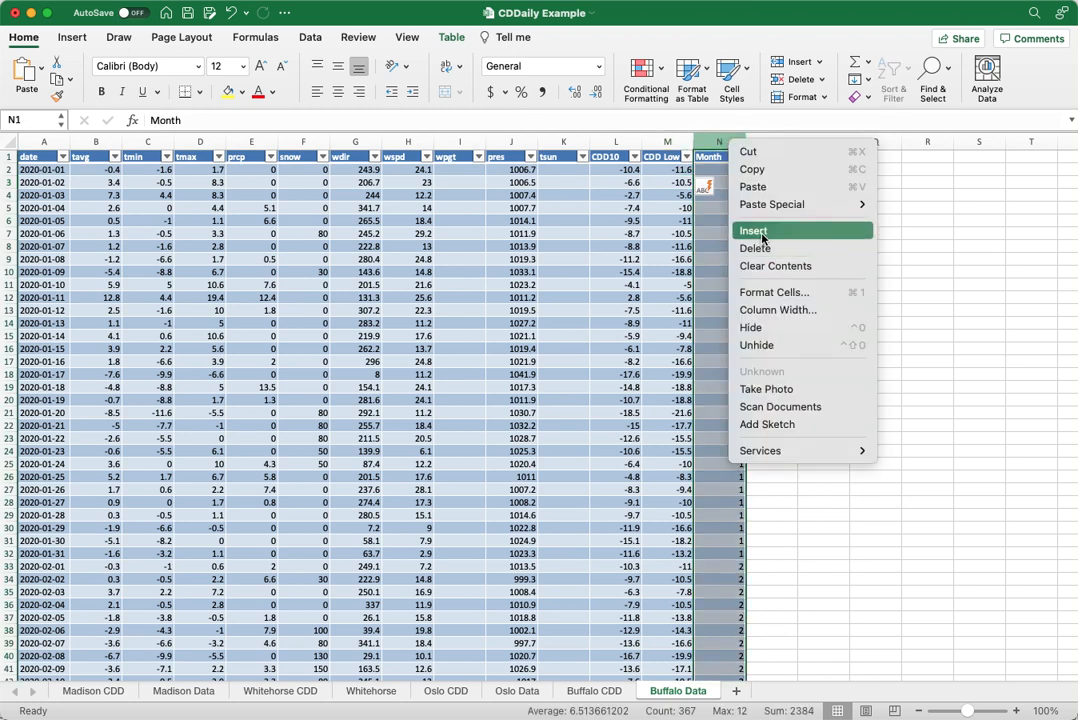
pyautogui.click(752, 231)
pyautogui.click(706, 157)
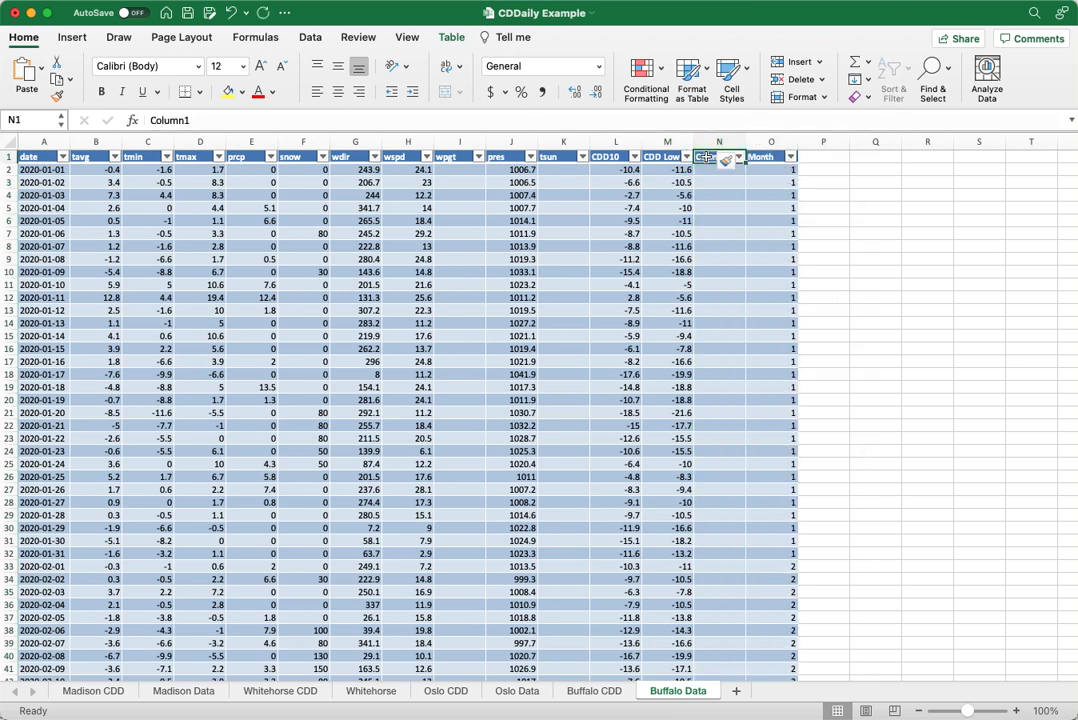
pyautogui.write('FDD')
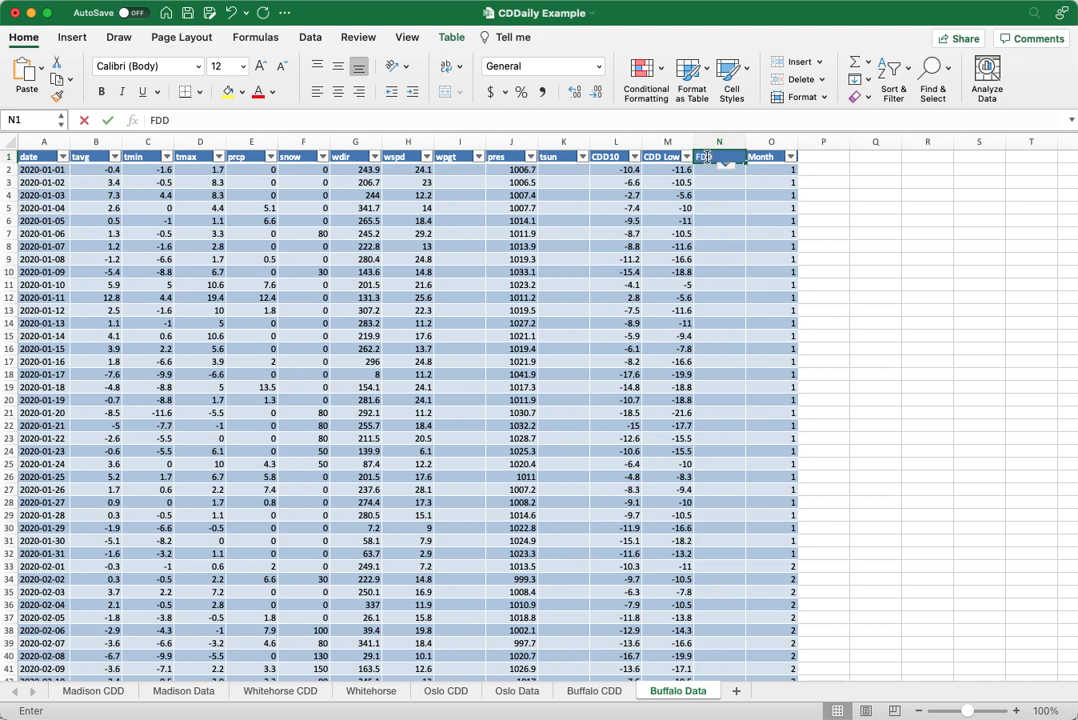
pyautogui.write('10')
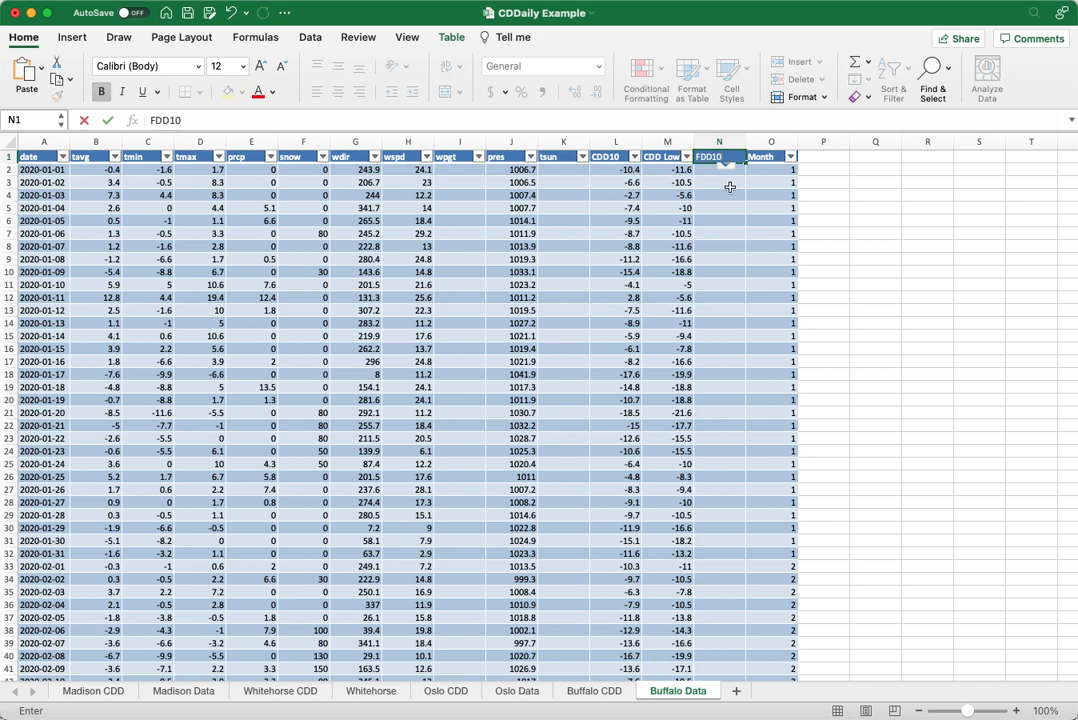
pyautogui.click(729, 190)
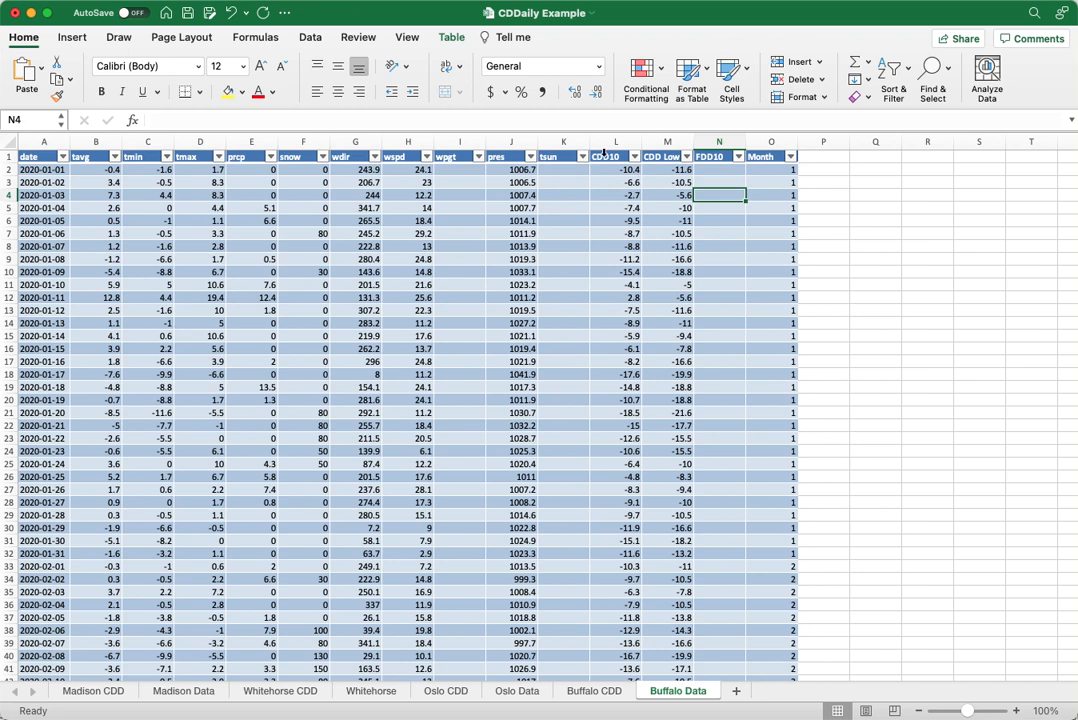
pyautogui.click(722, 170)
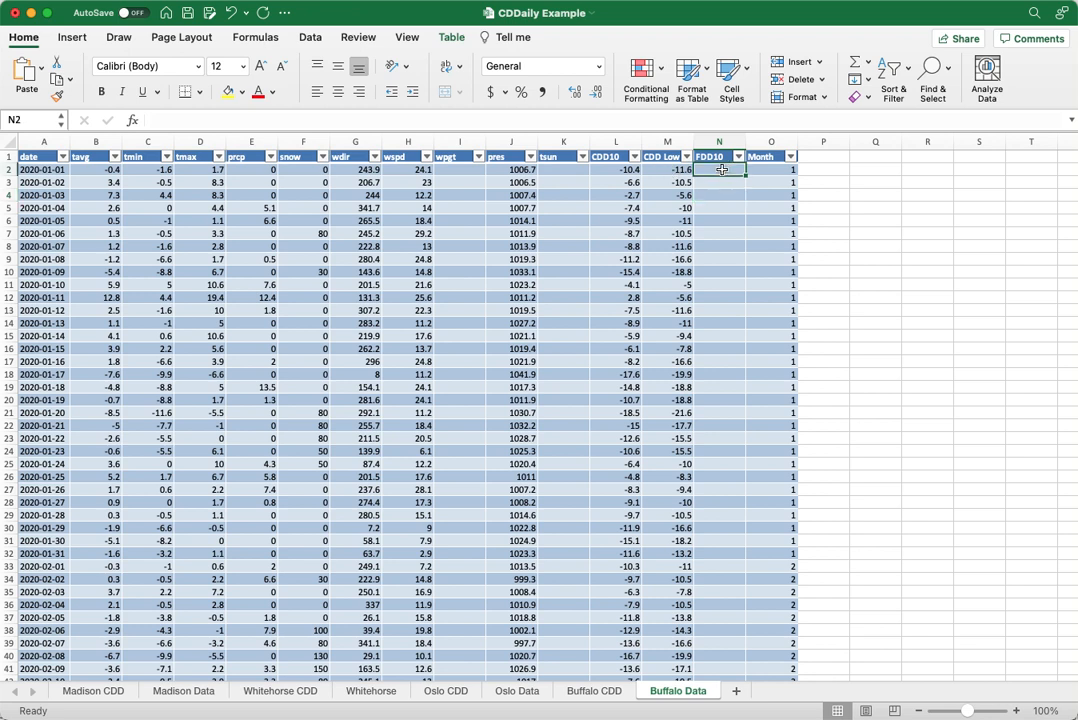
pyautogui.write('+')
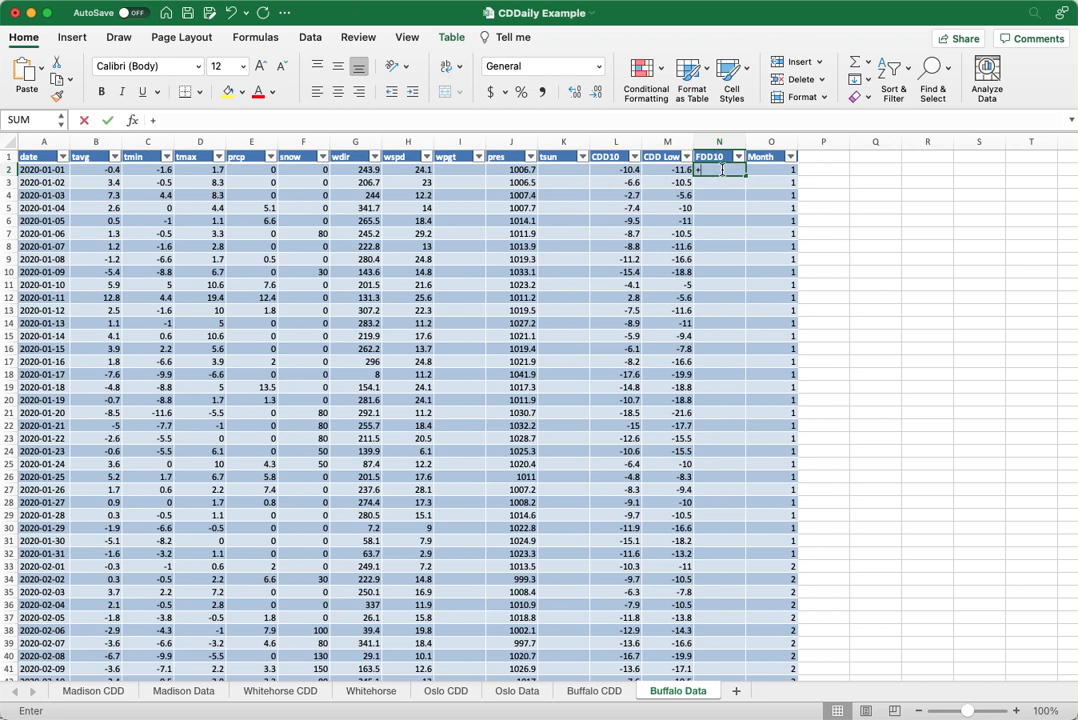
pyautogui.write('if')
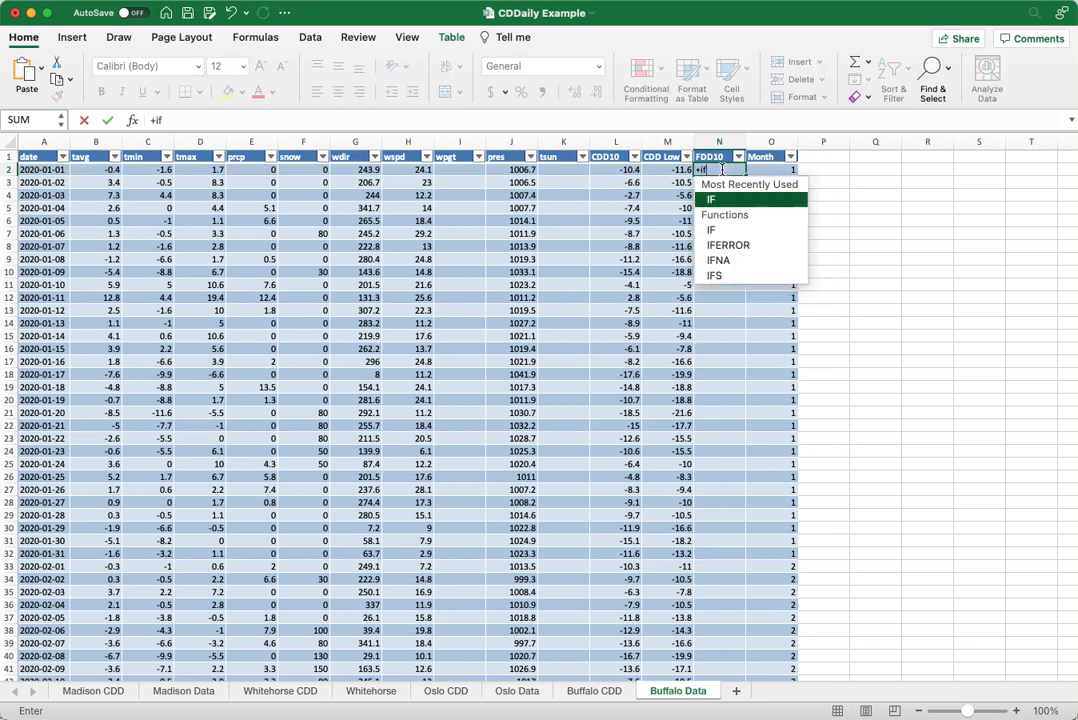
pyautogui.write('(')
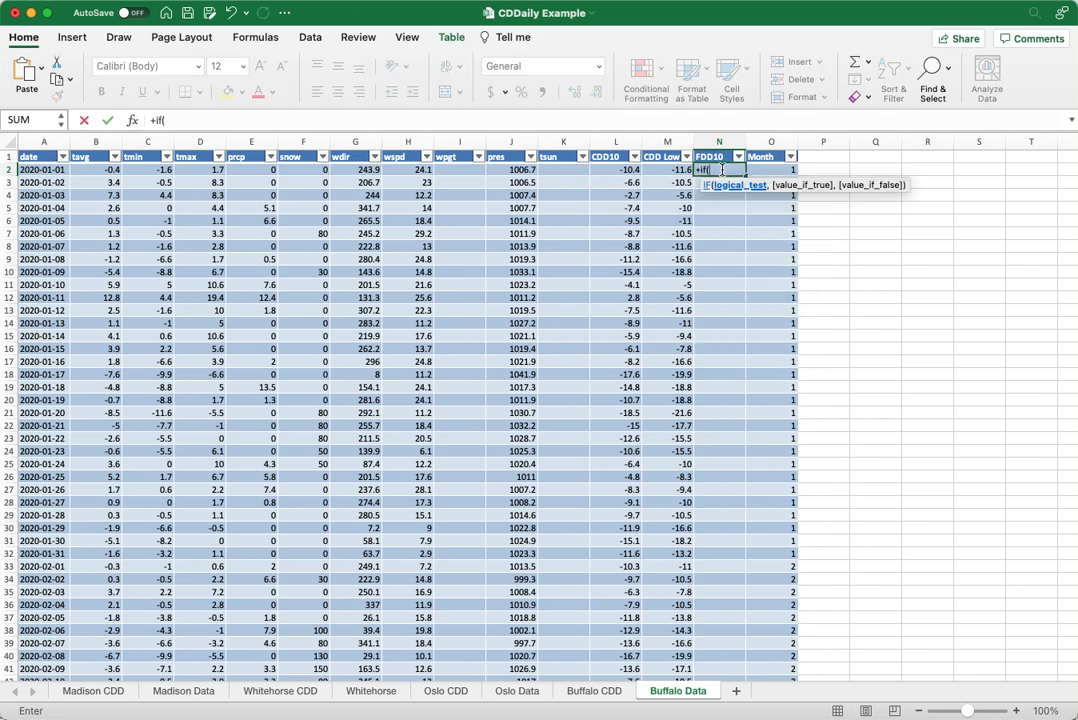
pyautogui.click(200, 169)
pyautogui.write('<10')
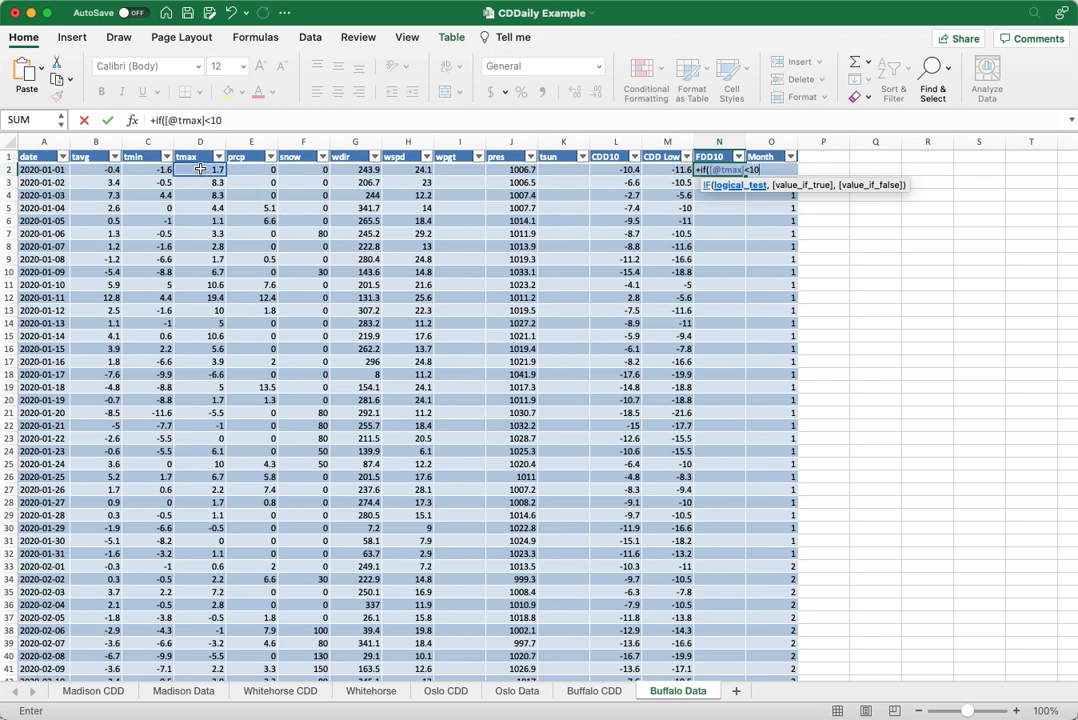
pyautogui.write(',')
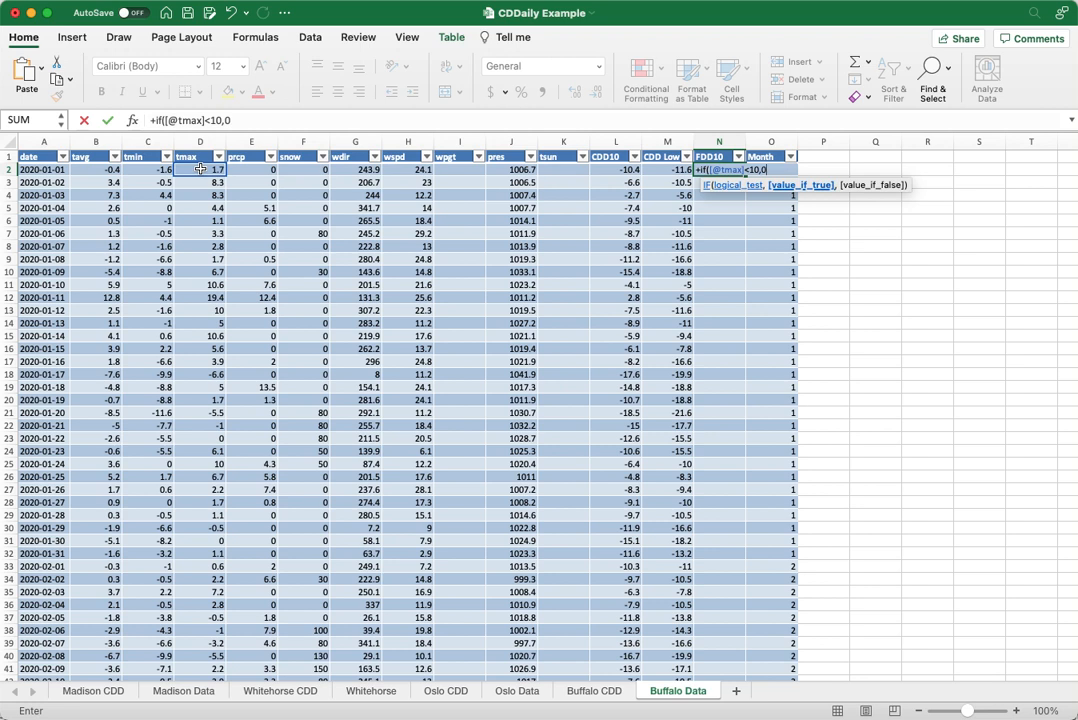
pyautogui.write('0,')
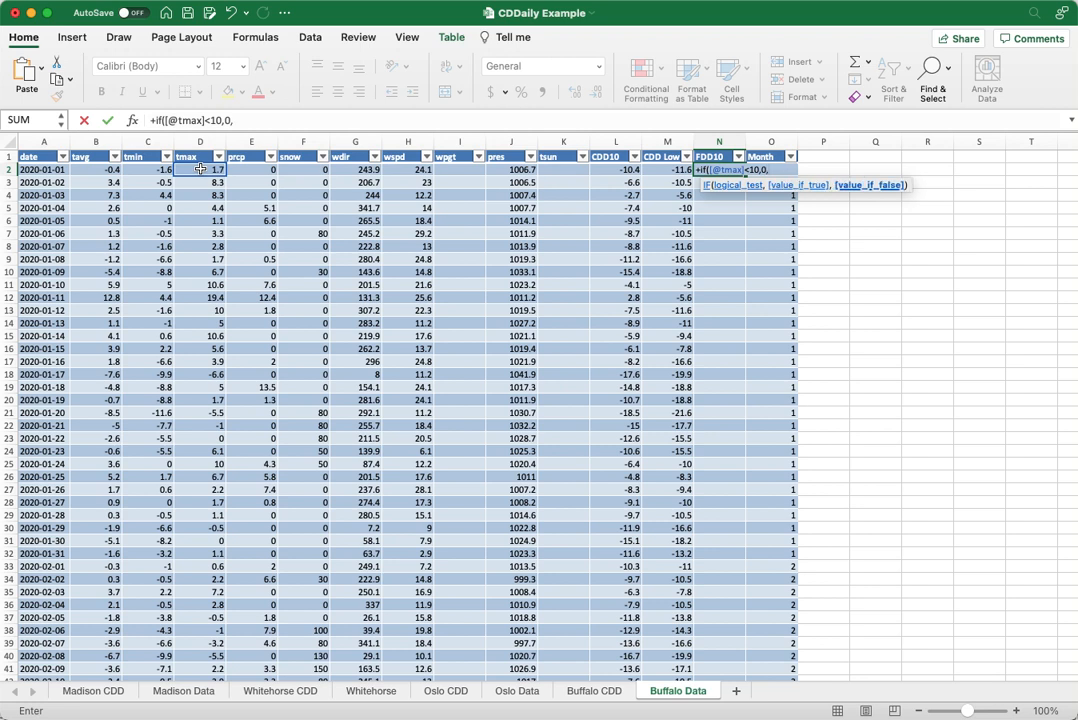
pyautogui.click(200, 169)
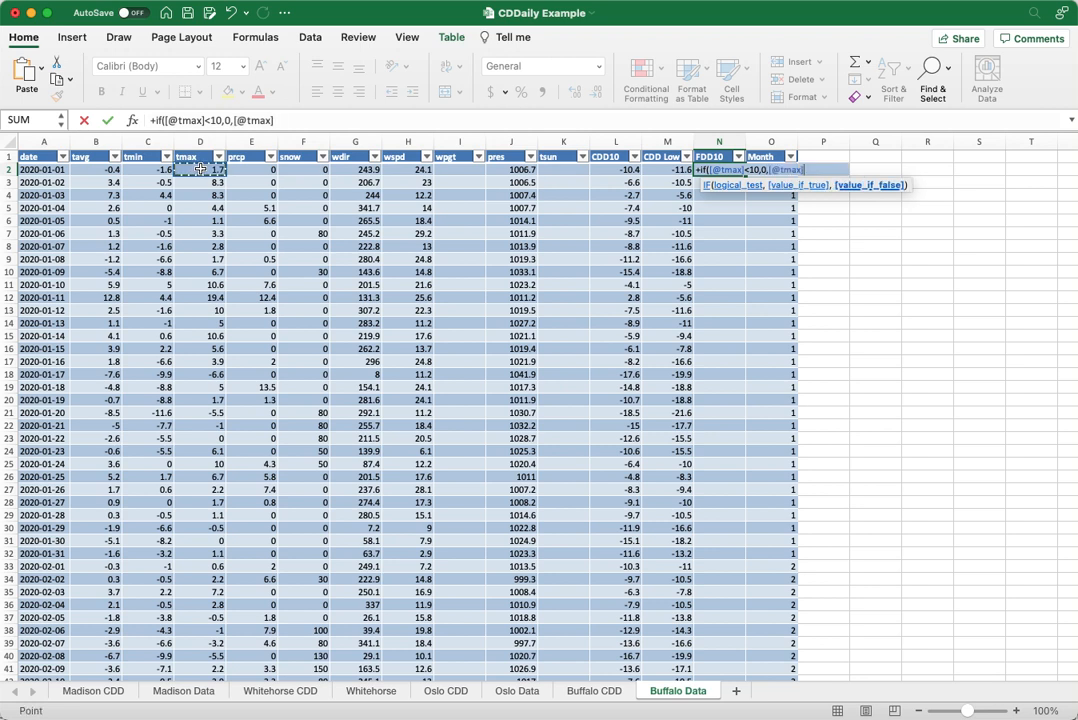
pyautogui.write('-10')
pyautogui.press('Return')
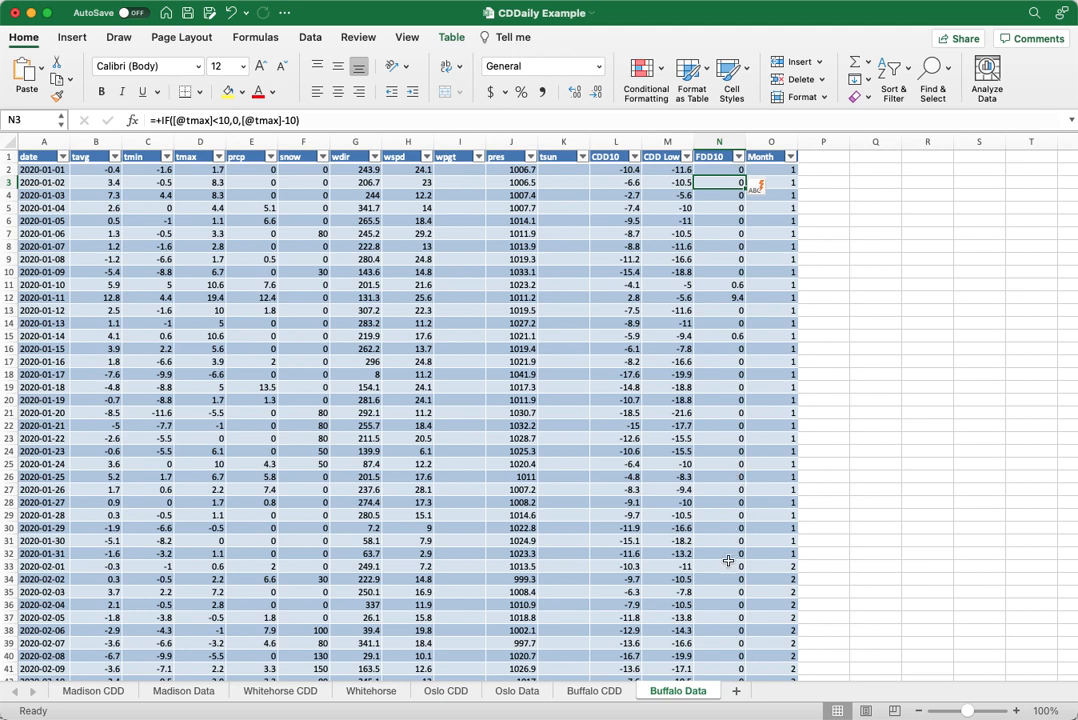
pyautogui.click(852, 438)
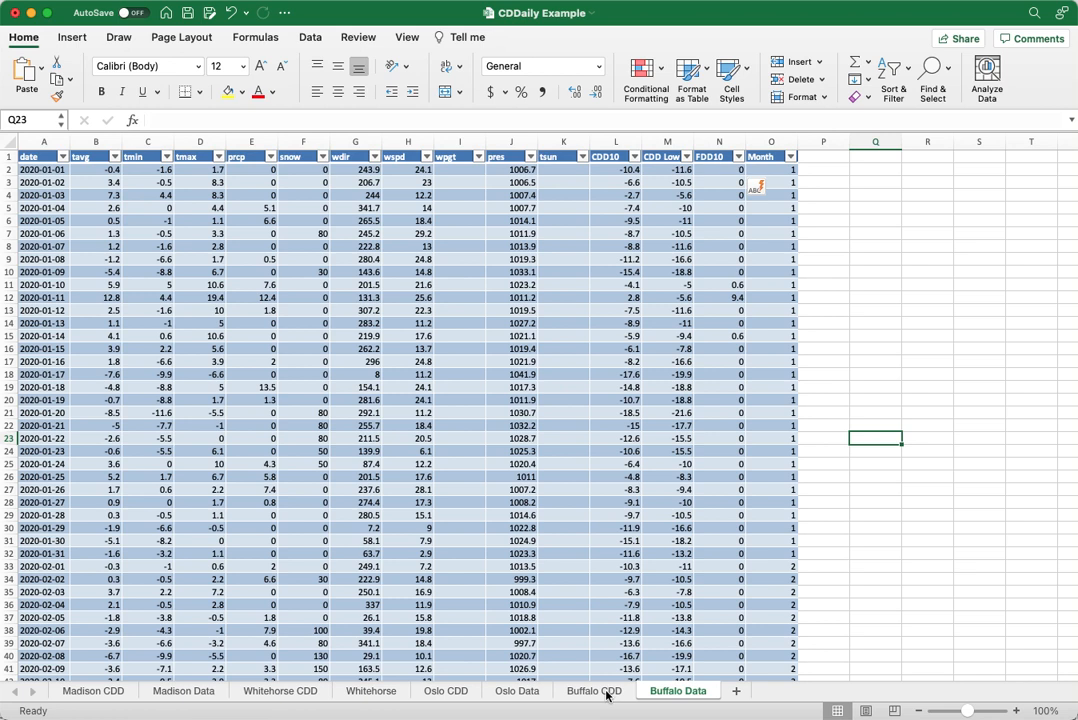
# - Refresh the pivot table on the Buffalo CDD sheet so it uses the reworked data columns
pyautogui.click(596, 691)
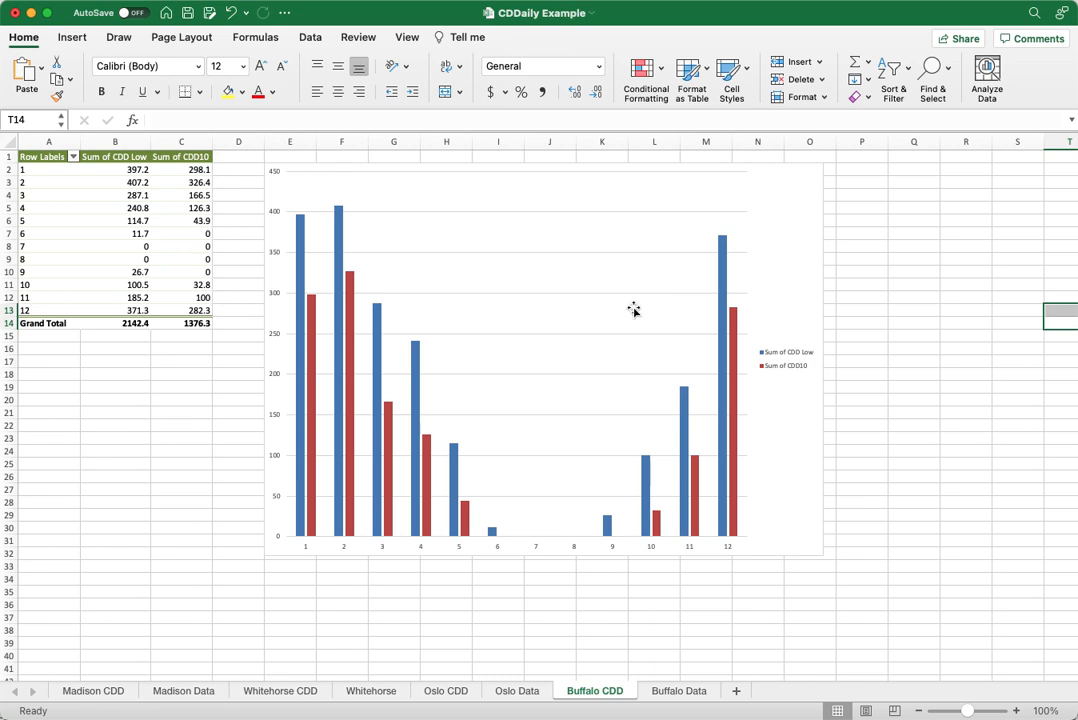
pyautogui.click(59, 219)
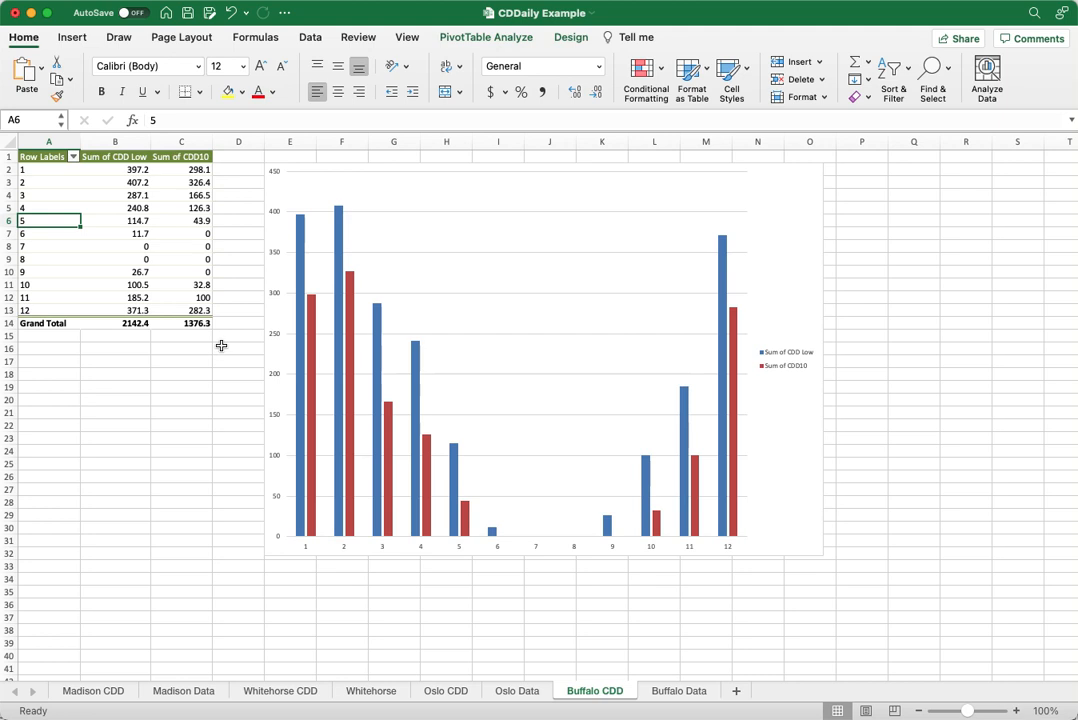
pyautogui.rightClick(57, 225)
pyautogui.click(91, 273)
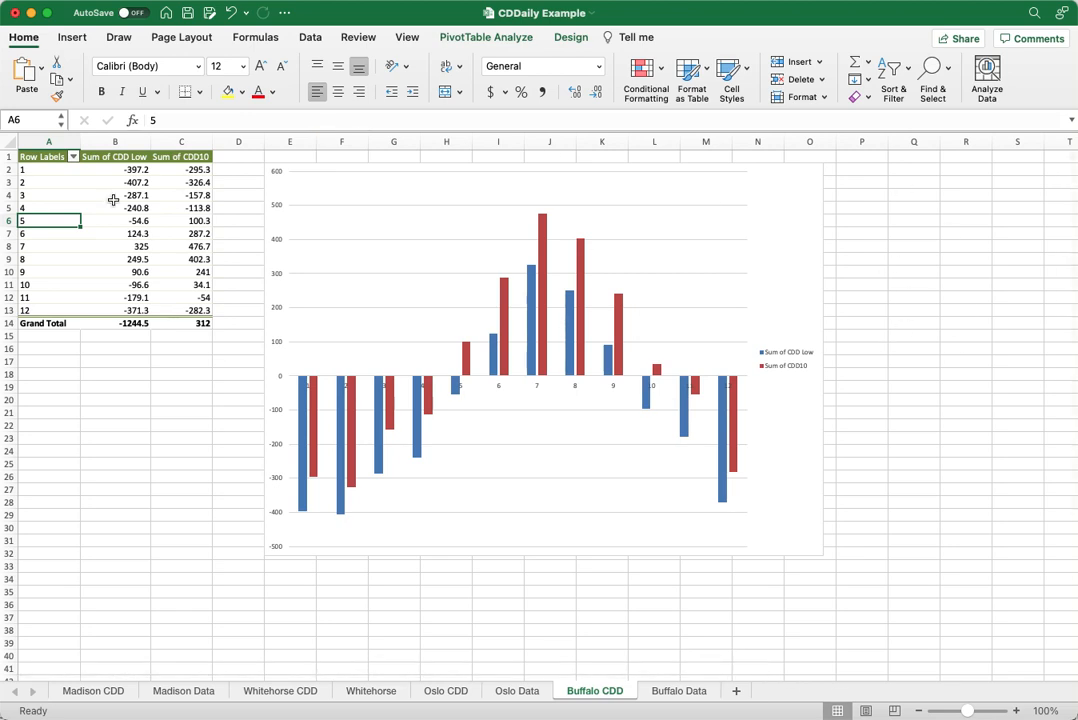
# - Show the pivot table's field list and add the date field to the rows beneath Month
pyautogui.click(485, 38)
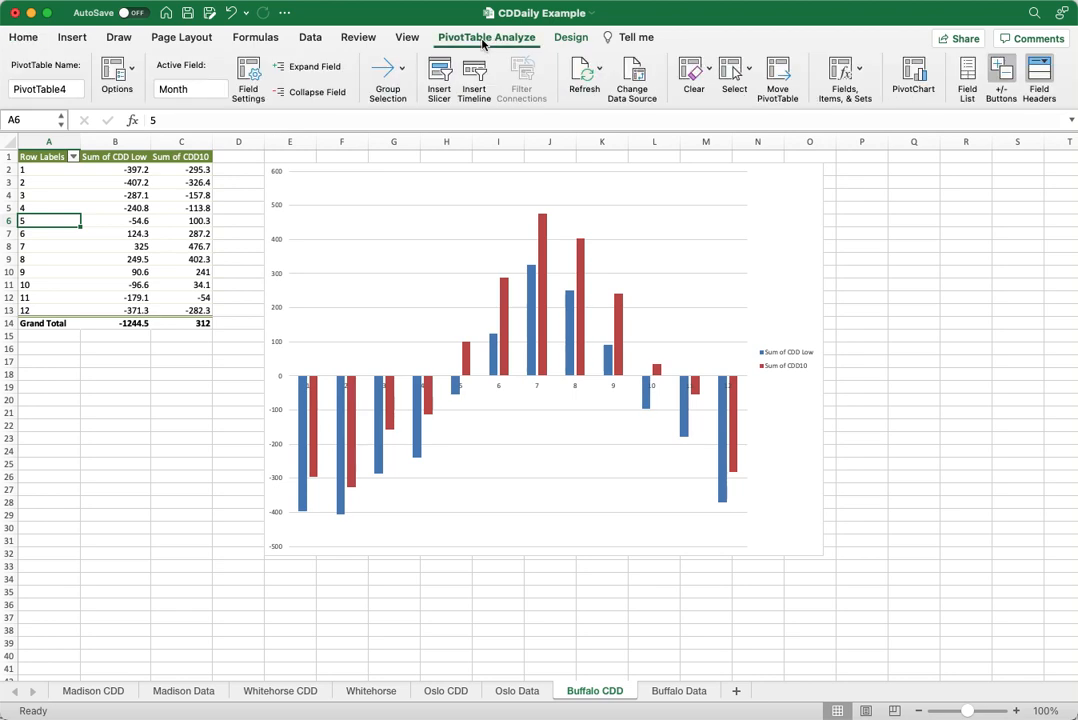
pyautogui.click(967, 75)
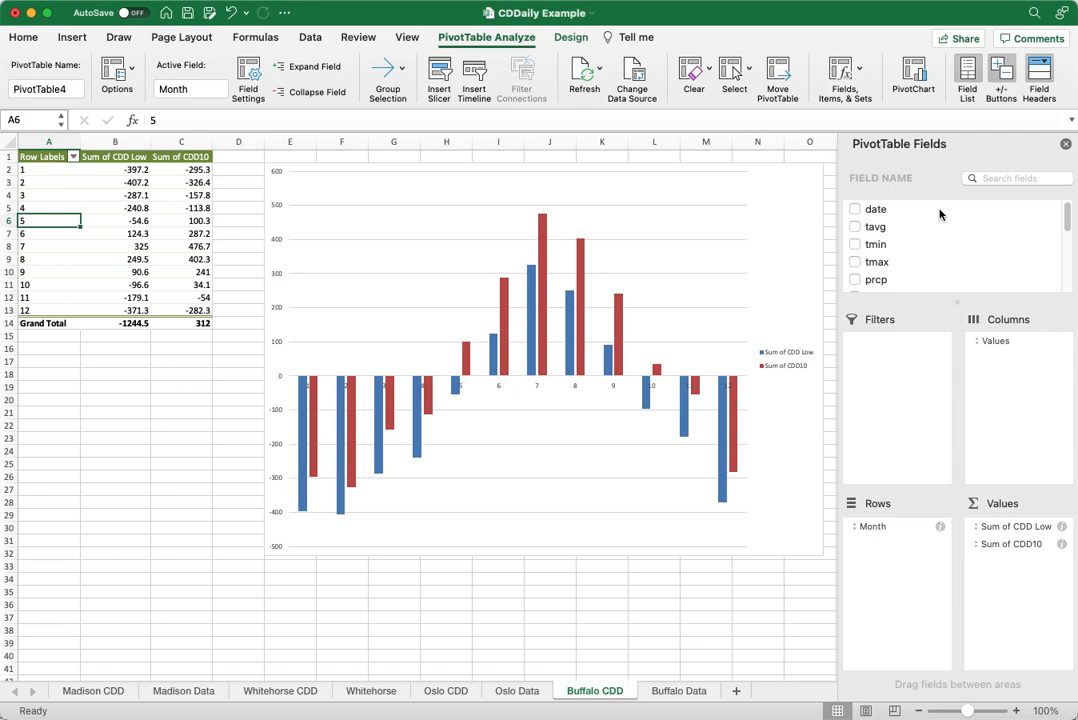
pyautogui.click(870, 211)
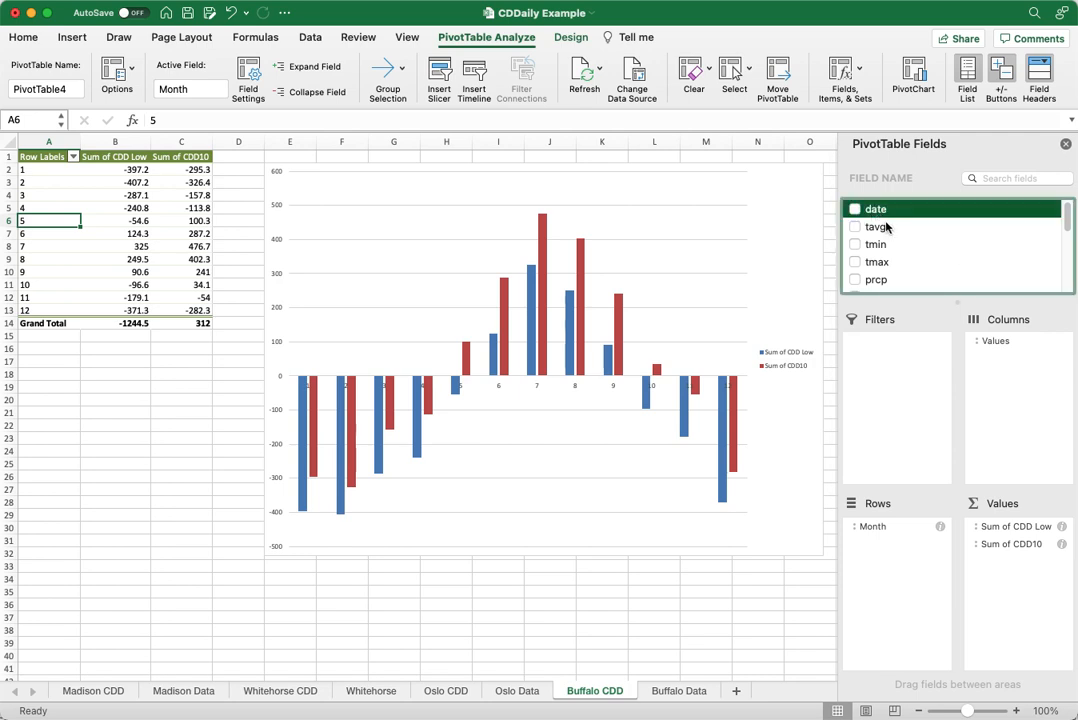
pyautogui.moveTo(877, 214); pyautogui.dragTo(898, 555)
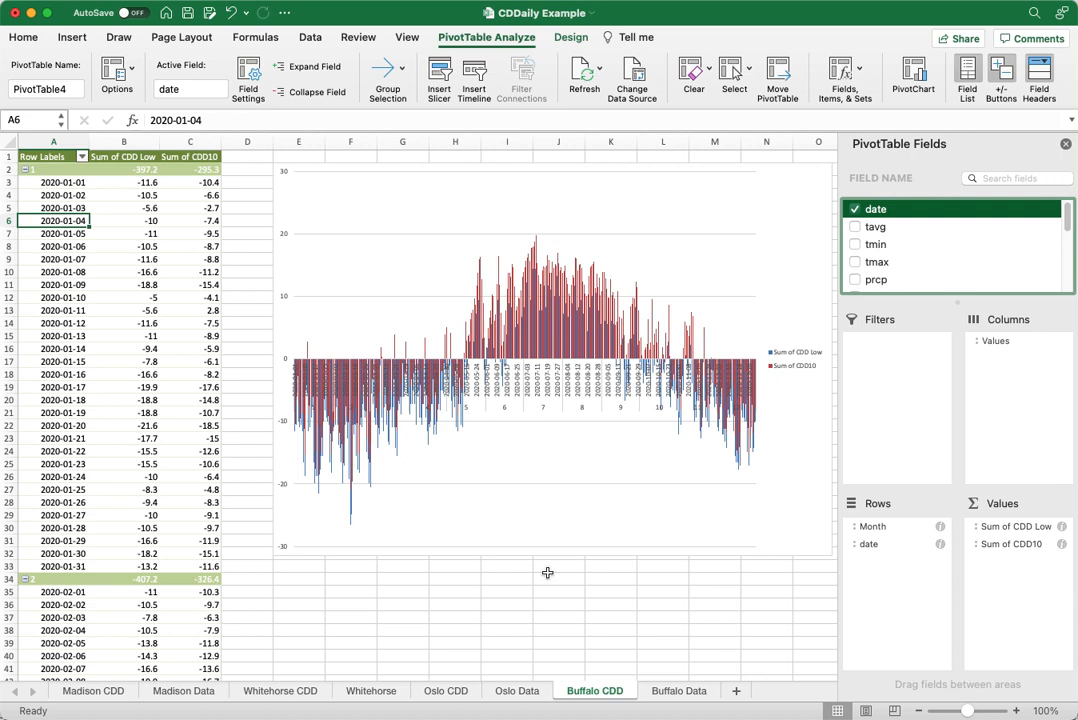
# - Set the label position of the Buffalo chart's horizontal date axis to Low
pyautogui.click(545, 383)
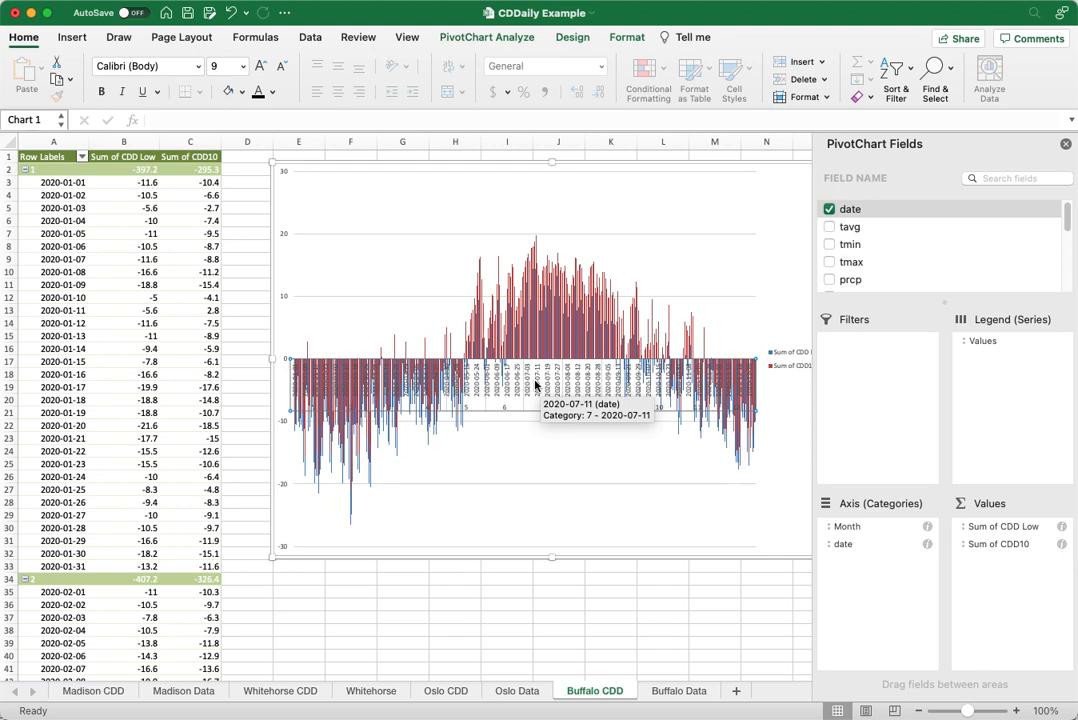
pyautogui.rightClick(535, 385)
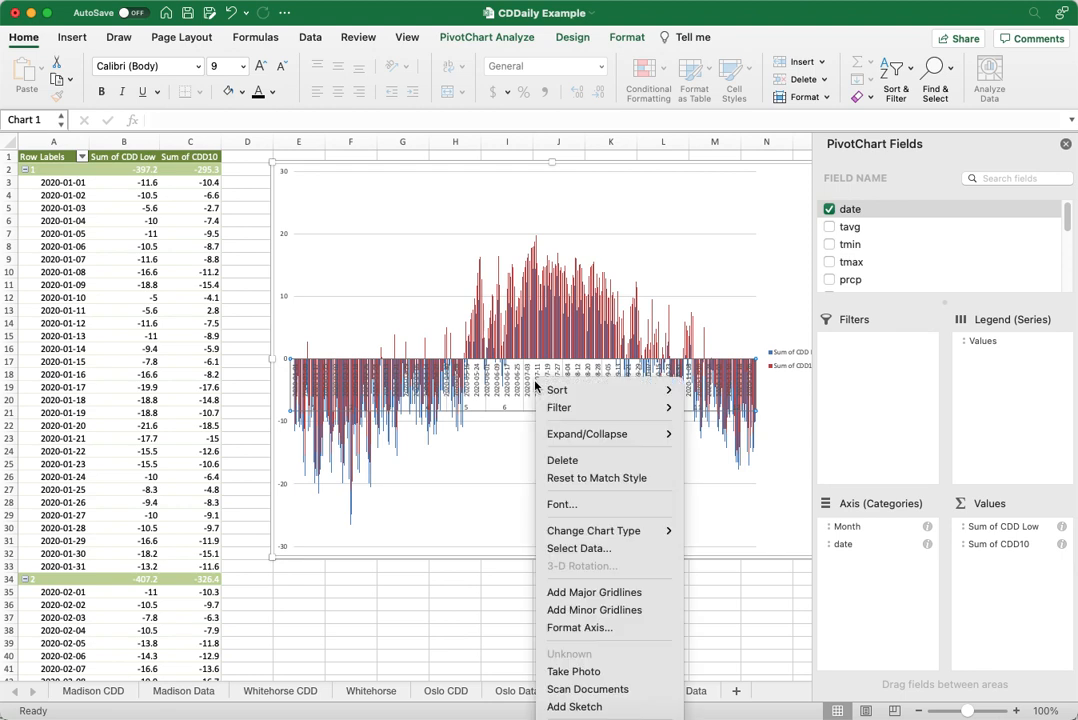
pyautogui.click(590, 628)
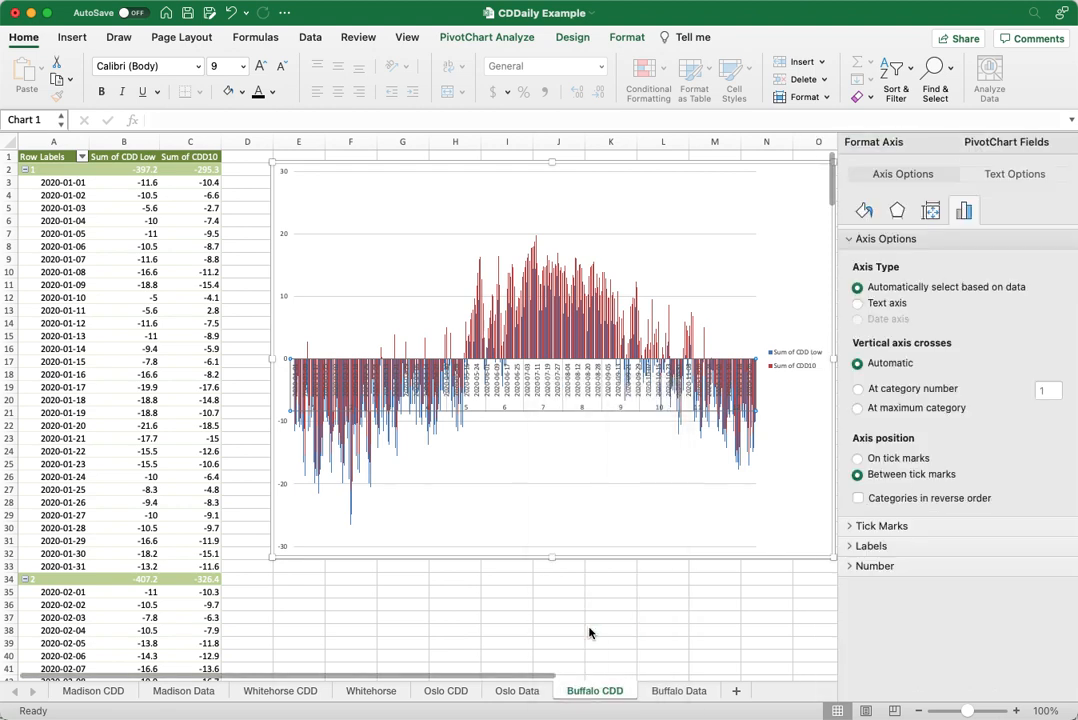
pyautogui.click(860, 546)
pyautogui.scroll(-2, 924, 598)
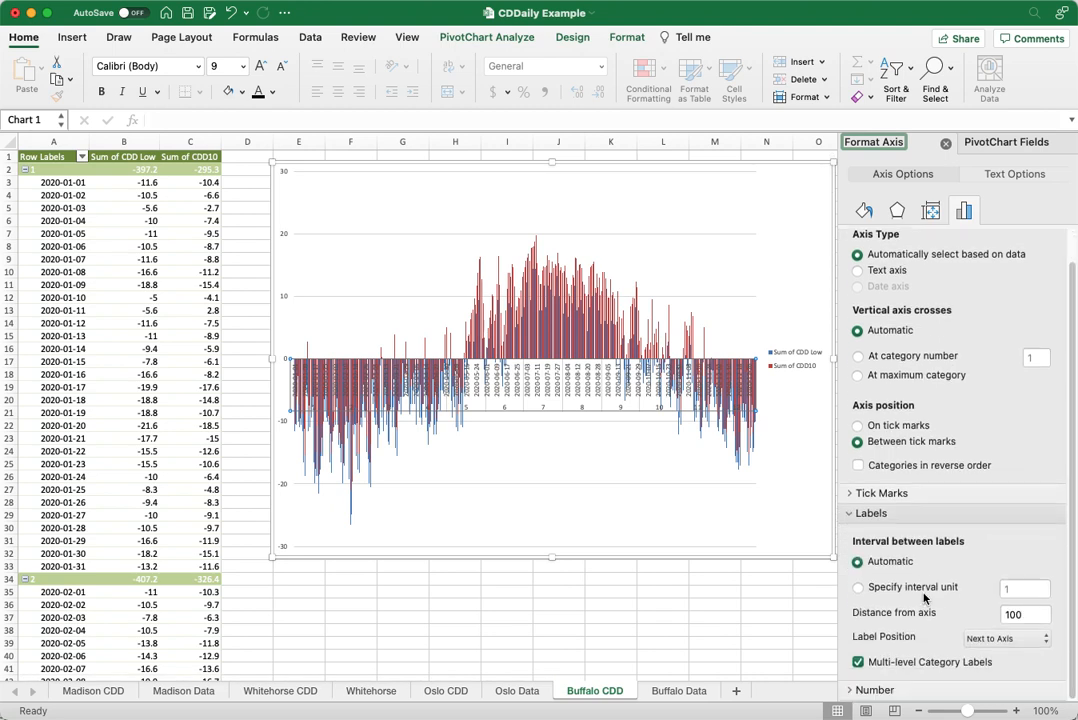
pyautogui.click(1007, 638)
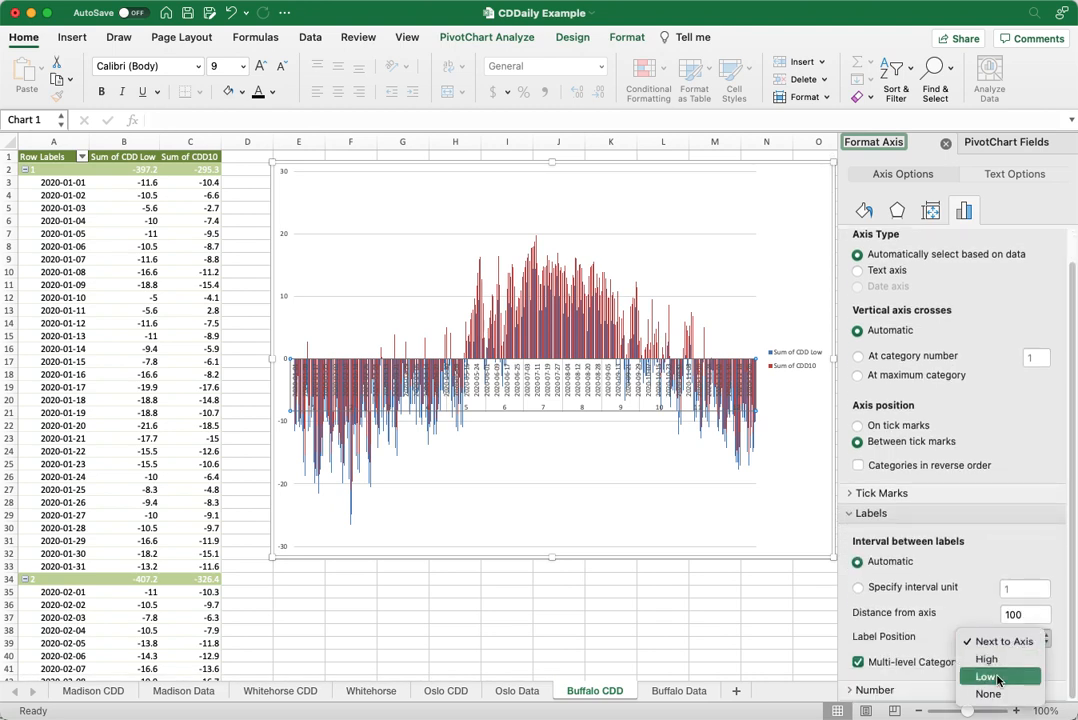
pyautogui.click(990, 677)
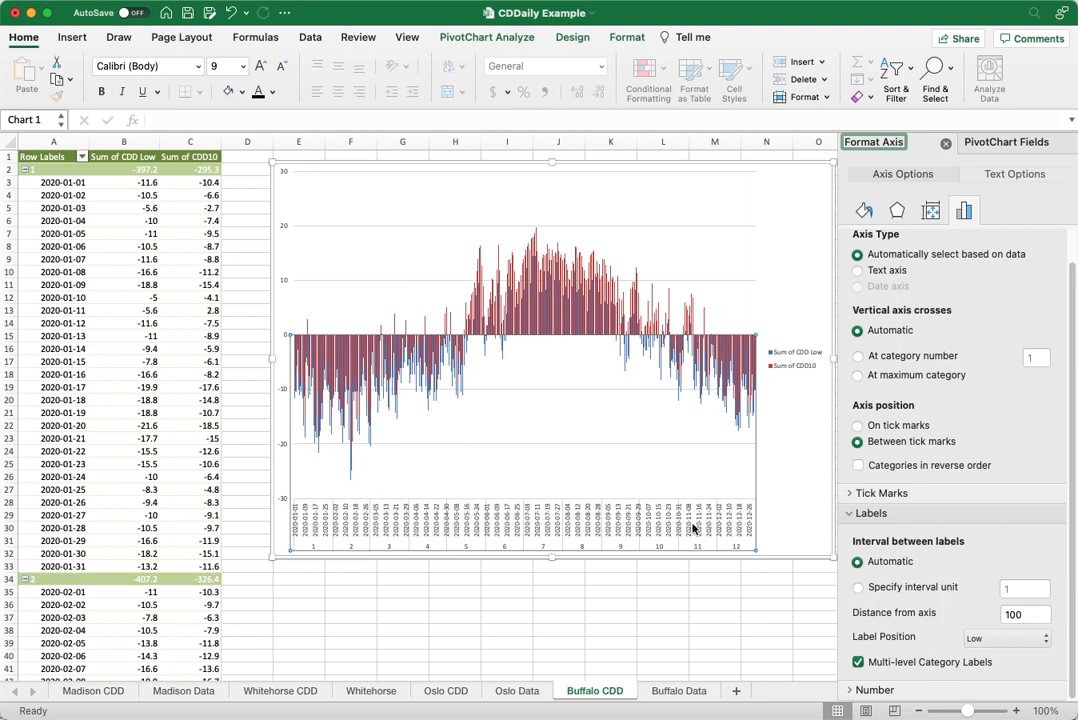
# - Add a chart title above the Buffalo chart and place its legend at the top
pyautogui.click(595, 212)
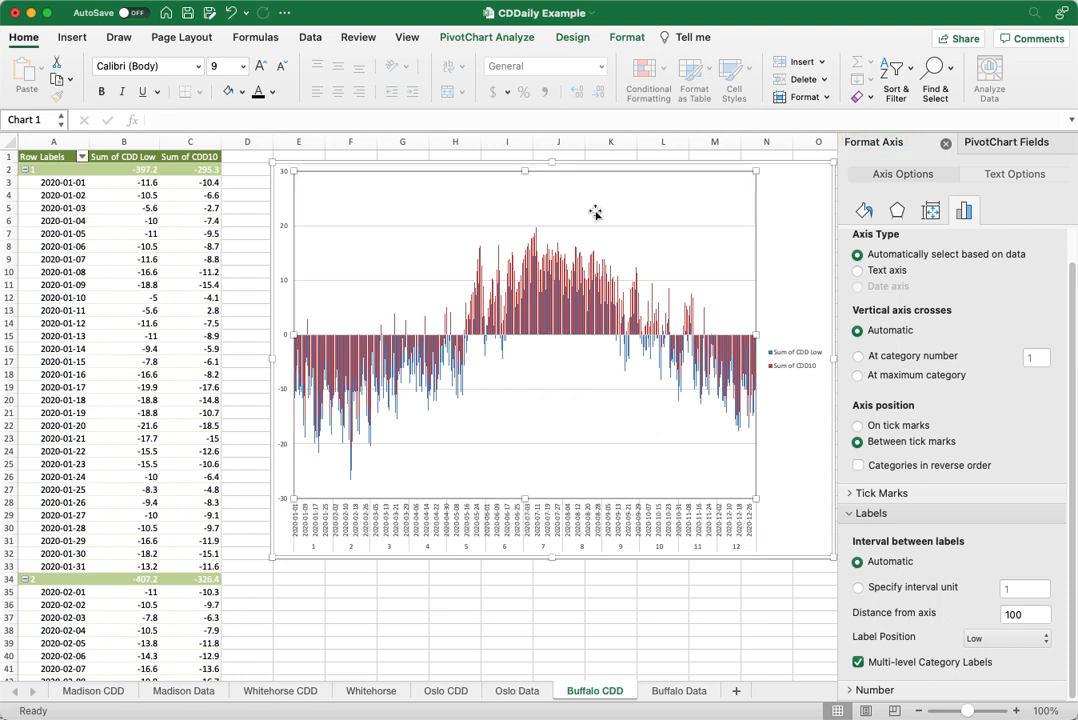
pyautogui.click(573, 37)
pyautogui.click(28, 70)
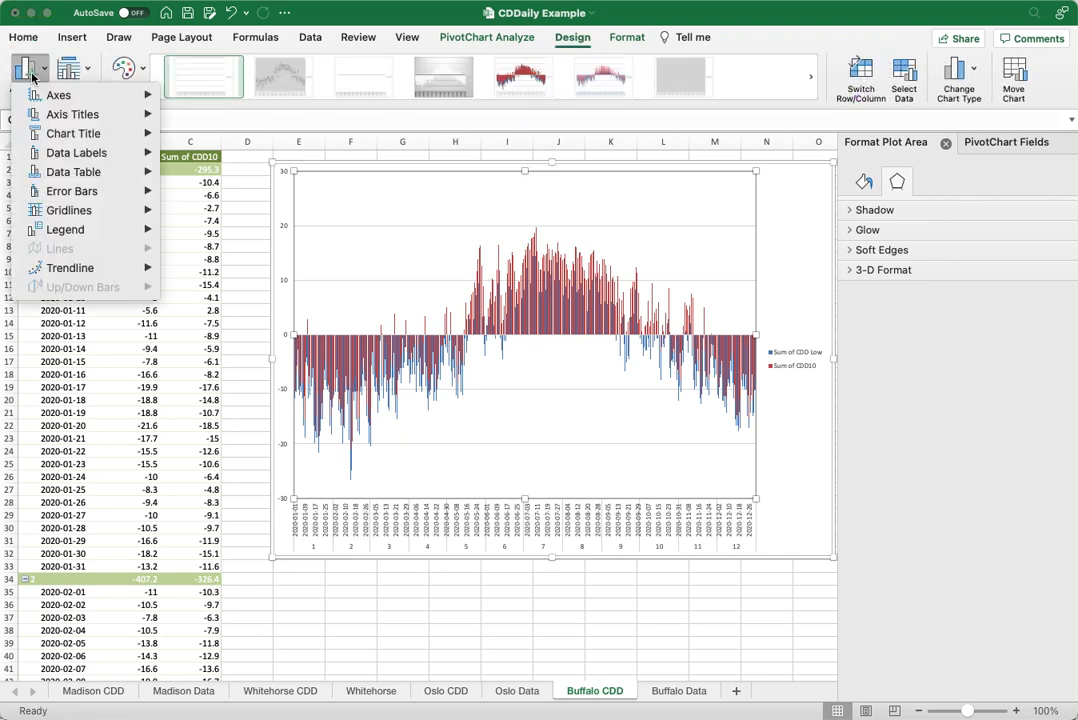
pyautogui.moveTo(67, 142)
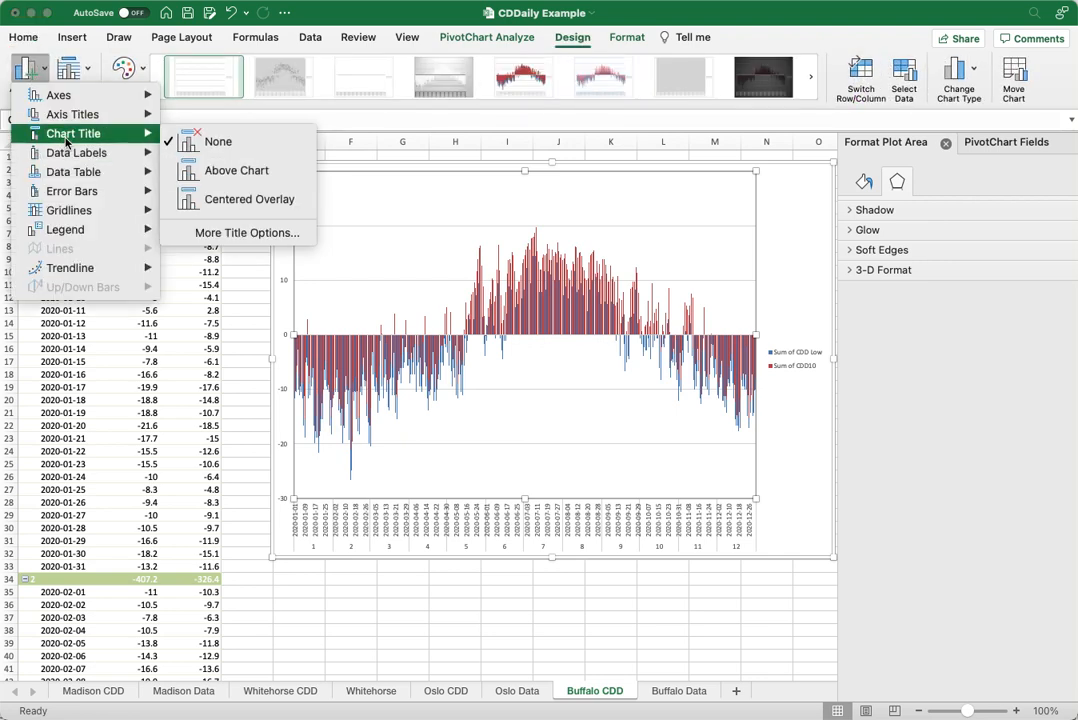
pyautogui.click(220, 175)
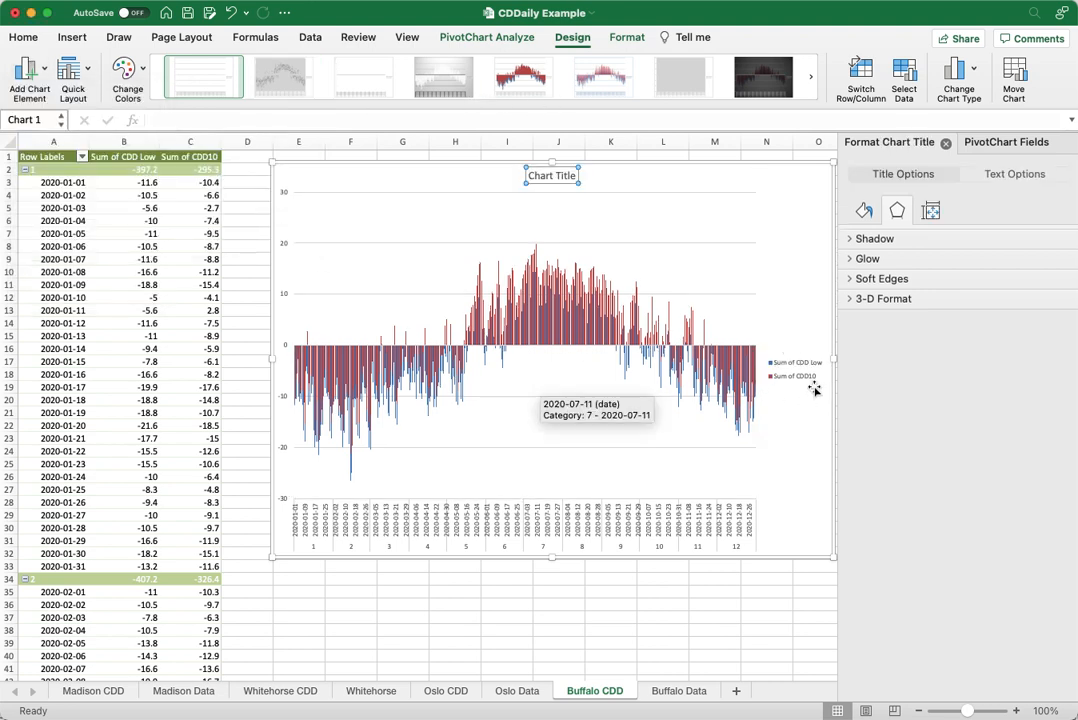
pyautogui.click(26, 70)
pyautogui.moveTo(66, 229)
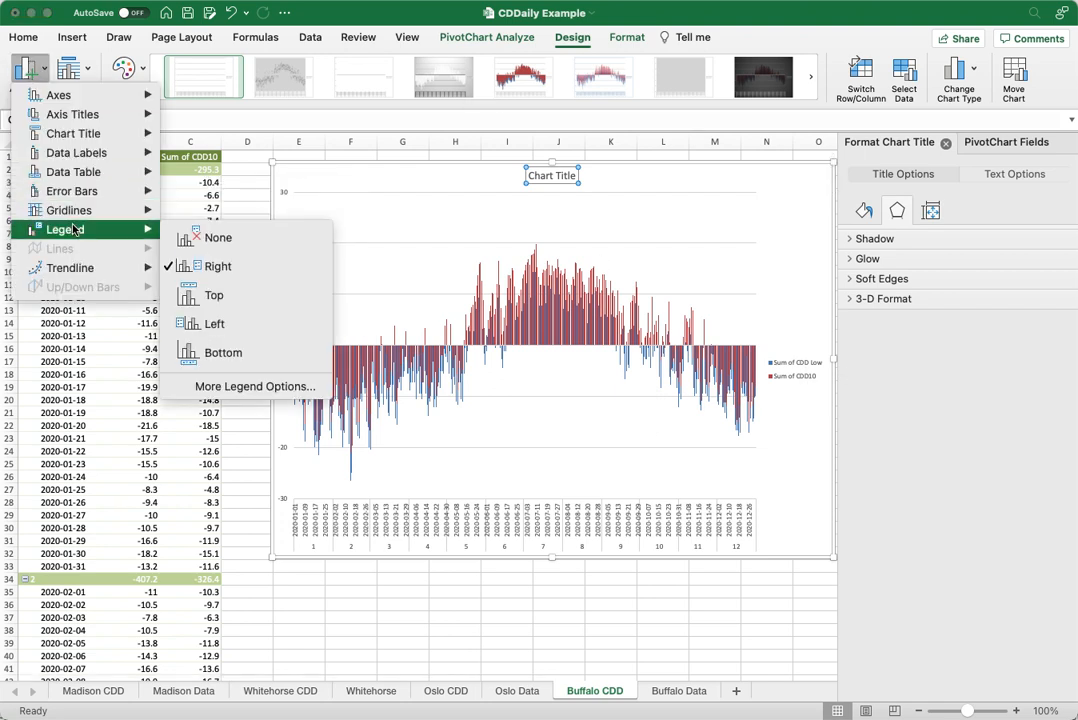
pyautogui.click(210, 295)
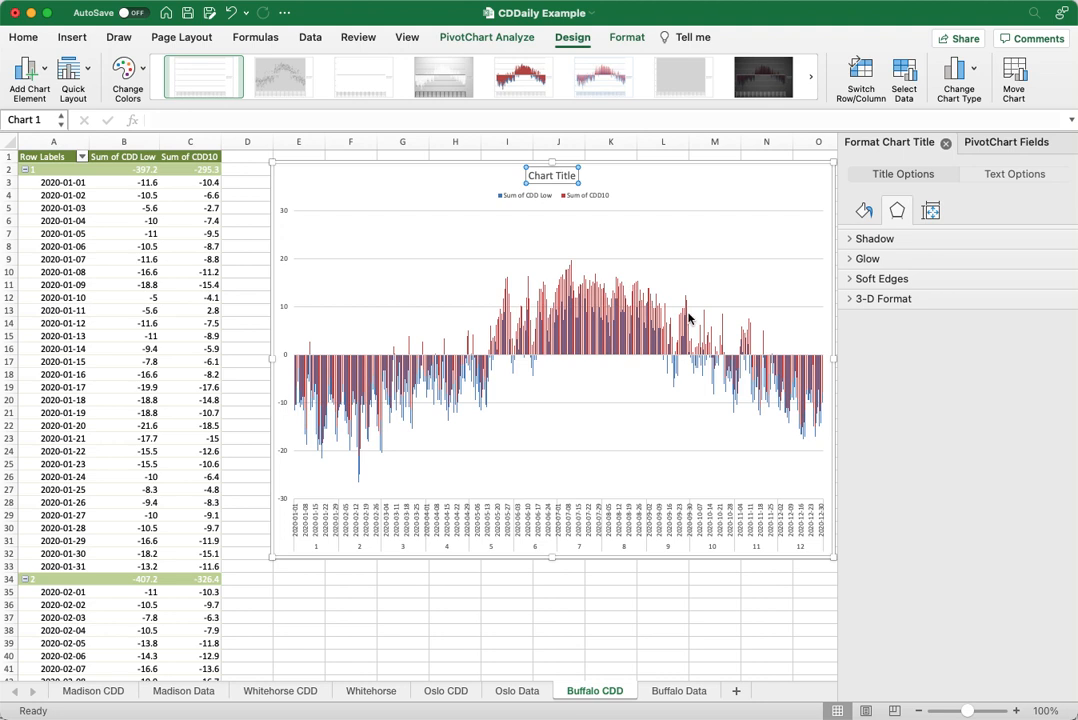
# - Add FDD10 to the Buffalo chart's values and order them as FDD10, CDD10 and CDD Low
pyautogui.click(1015, 145)
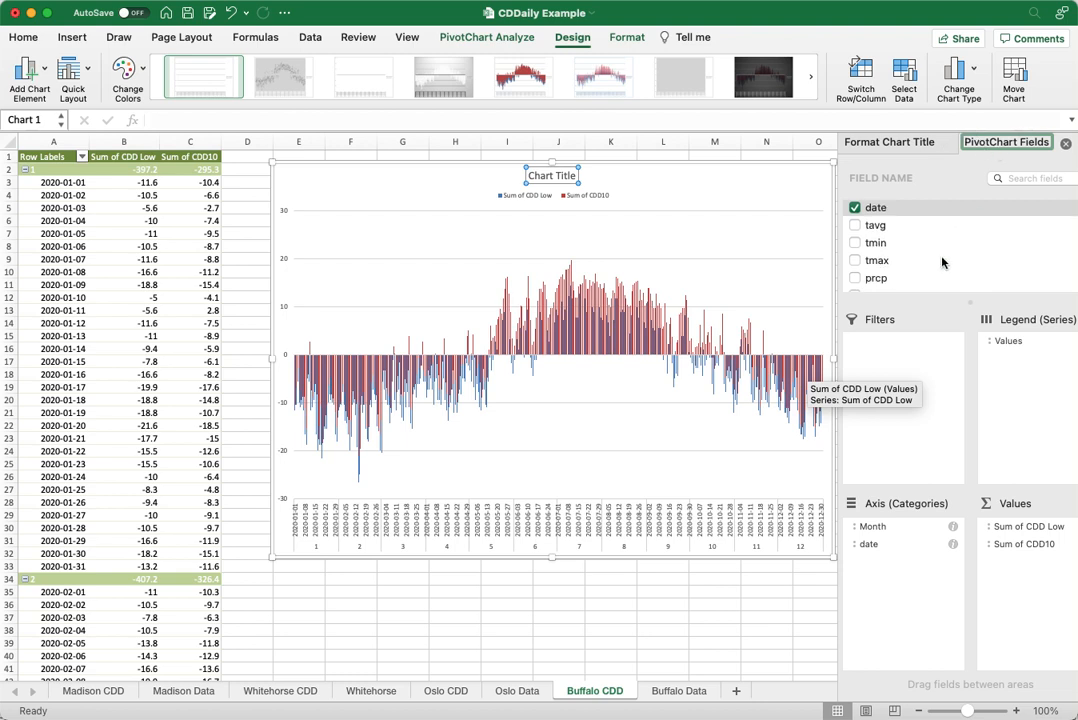
pyautogui.scroll(-1, 948, 258)
pyautogui.scroll(-2, 945, 250)
pyautogui.scroll(-3, 945, 250)
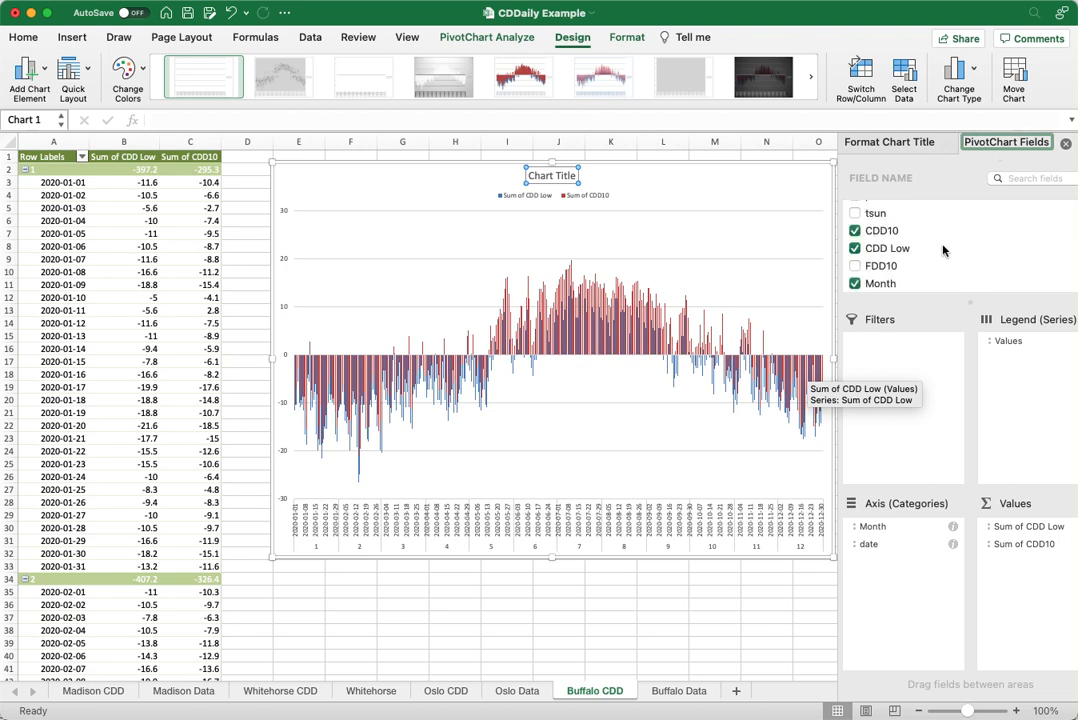
pyautogui.click(854, 266)
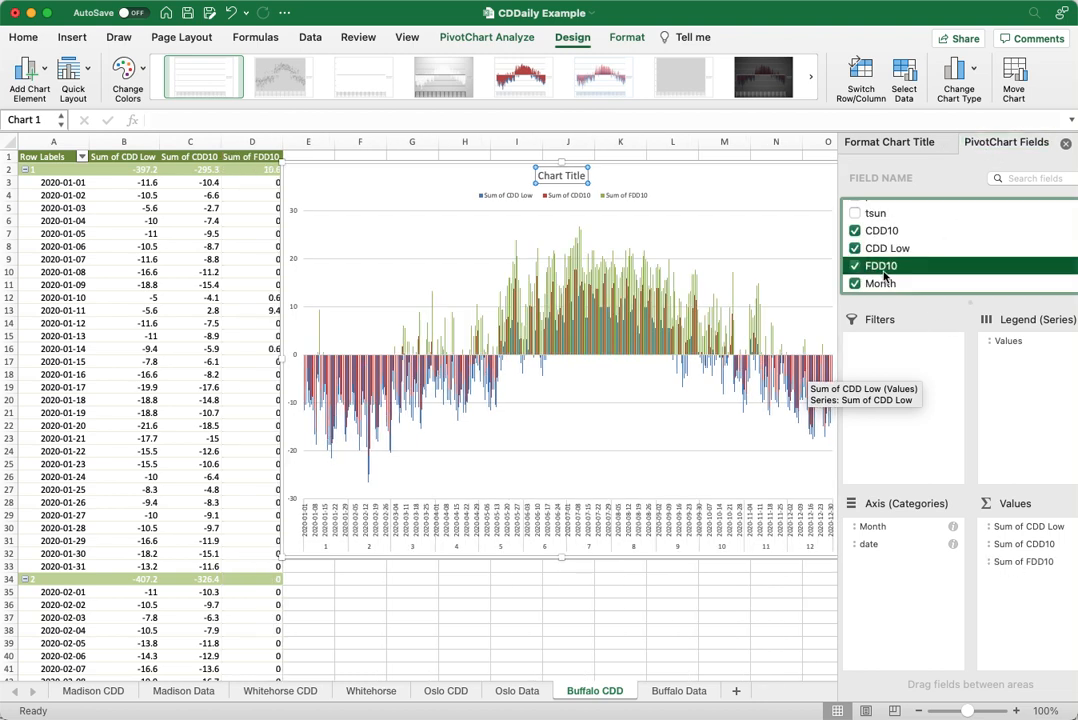
pyautogui.moveTo(880, 270); pyautogui.dragTo(1027, 587)
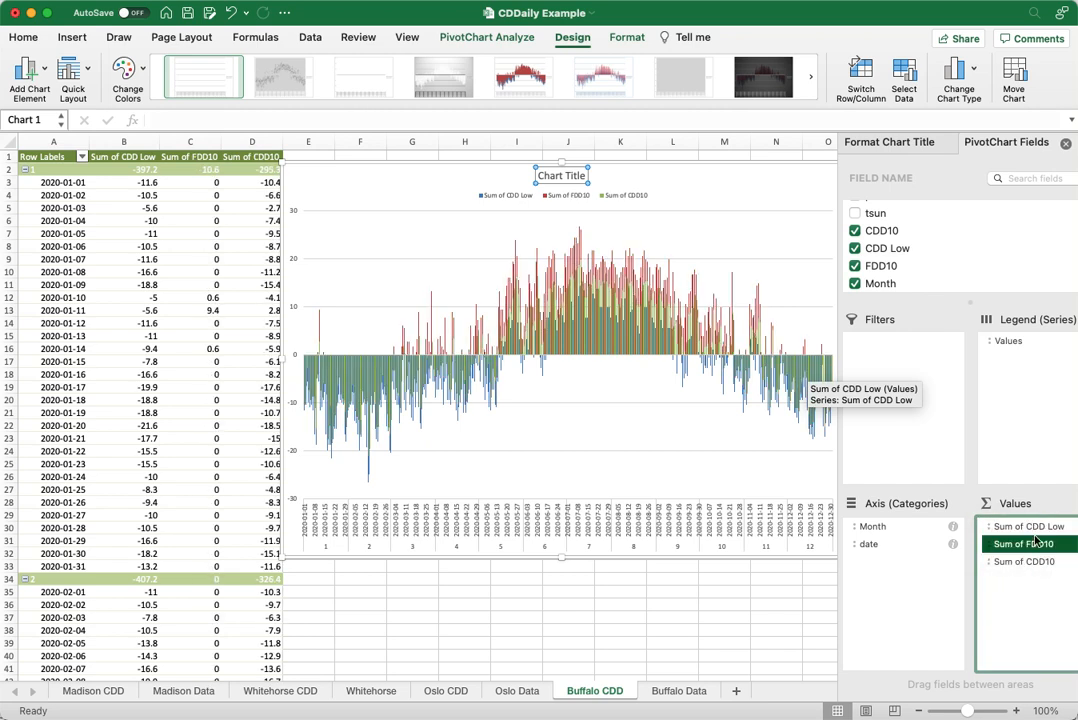
pyautogui.moveTo(1034, 531); pyautogui.dragTo(1033, 597)
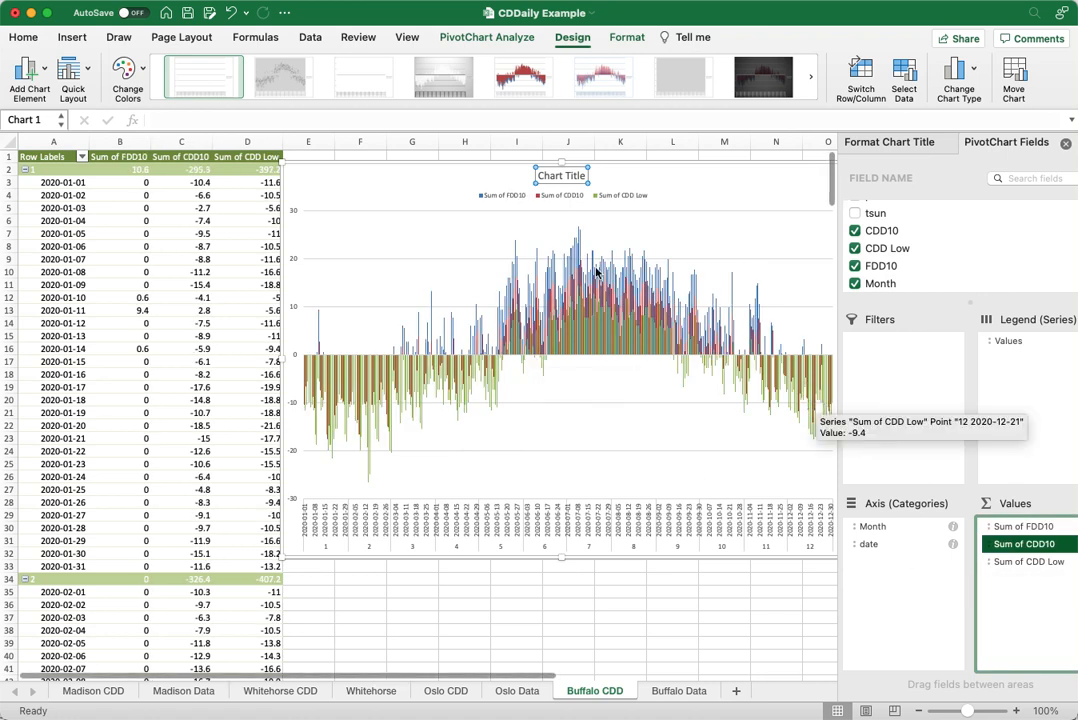
# - Change the Buffalo chart's placeholder title to "Buffalo"
pyautogui.click(562, 176)
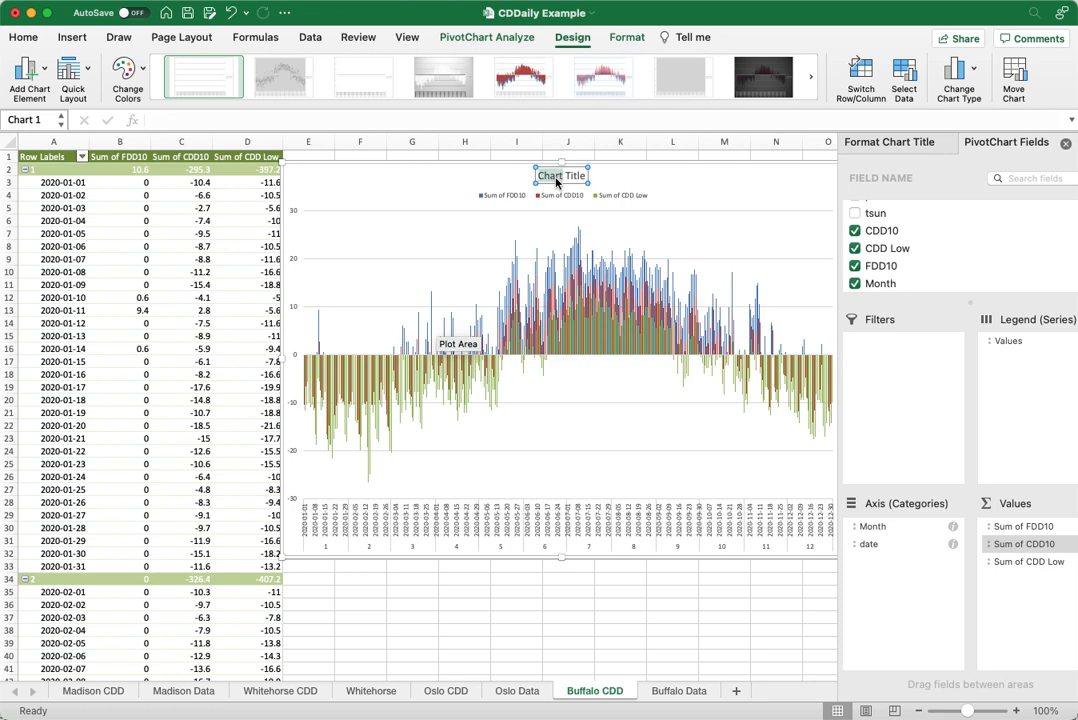
pyautogui.doubleClick(556, 178)
pyautogui.write('Buff')
pyautogui.write('alo')
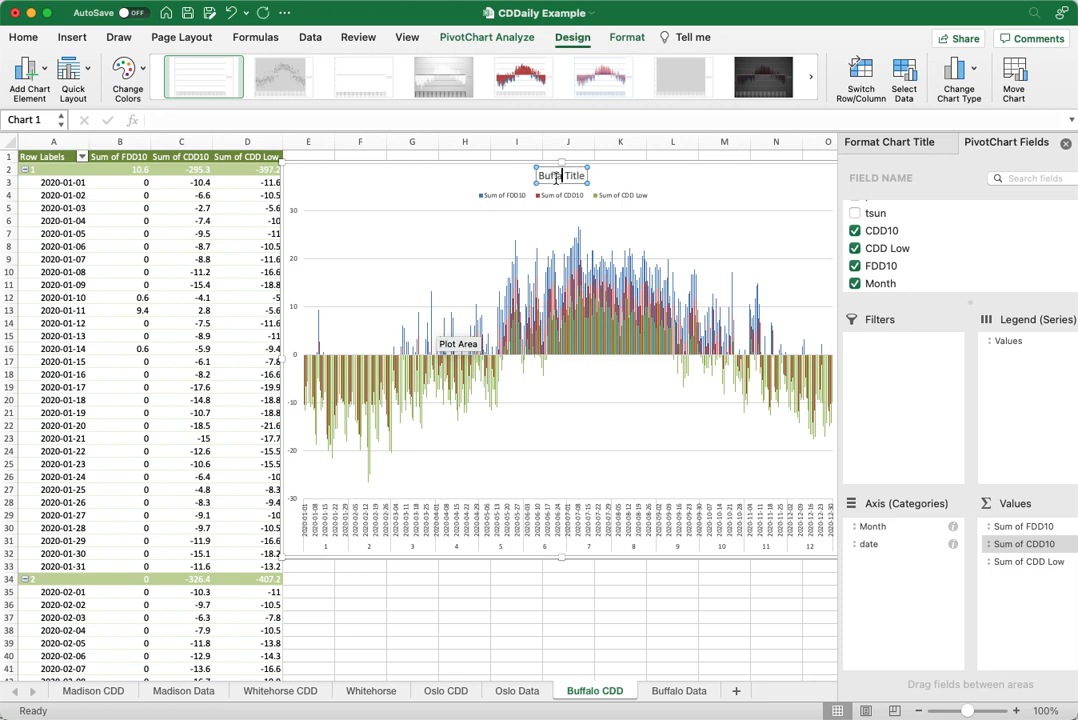
pyautogui.write('lo')
pyautogui.press('Delete')
pyautogui.press('Delete')
pyautogui.press('Delete')
pyautogui.press('Delete')
pyautogui.press('Delete')
pyautogui.press('Delete')
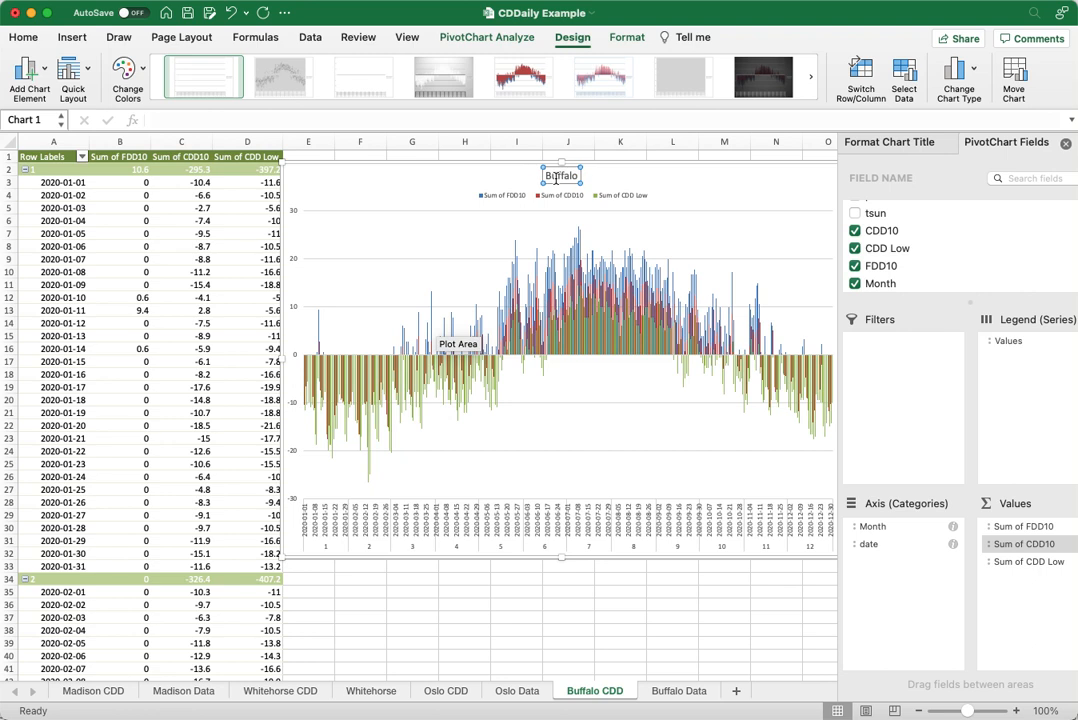
# - Make the Buffalo chart's legend text bold and increase its font size
pyautogui.click(560, 195)
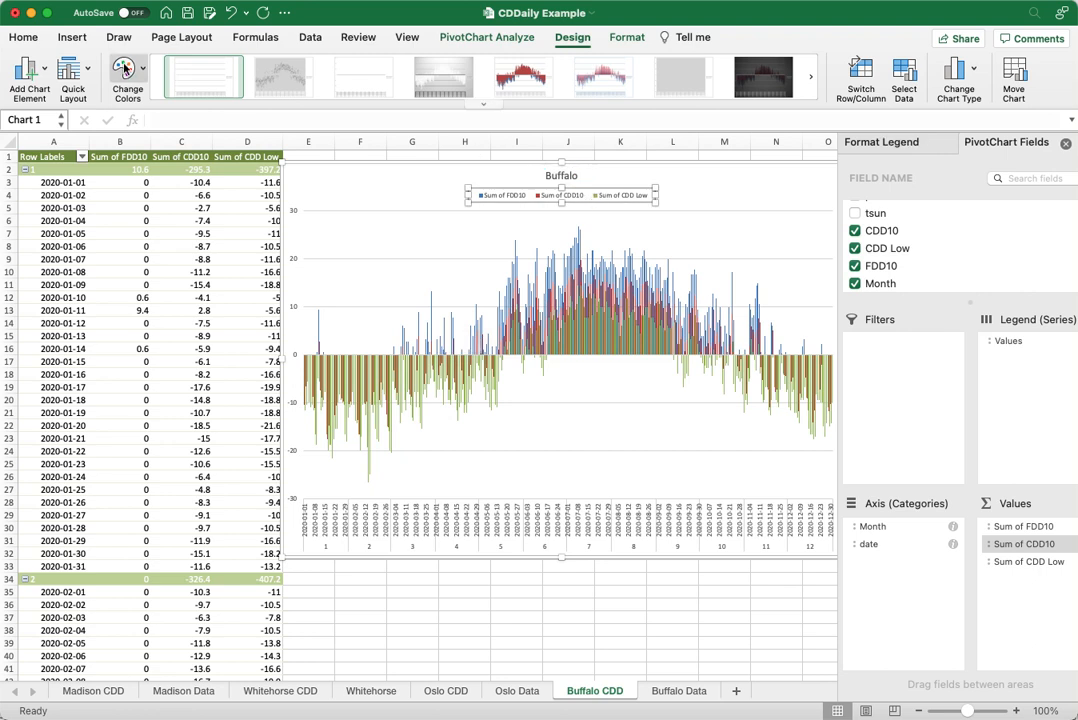
pyautogui.click(23, 37)
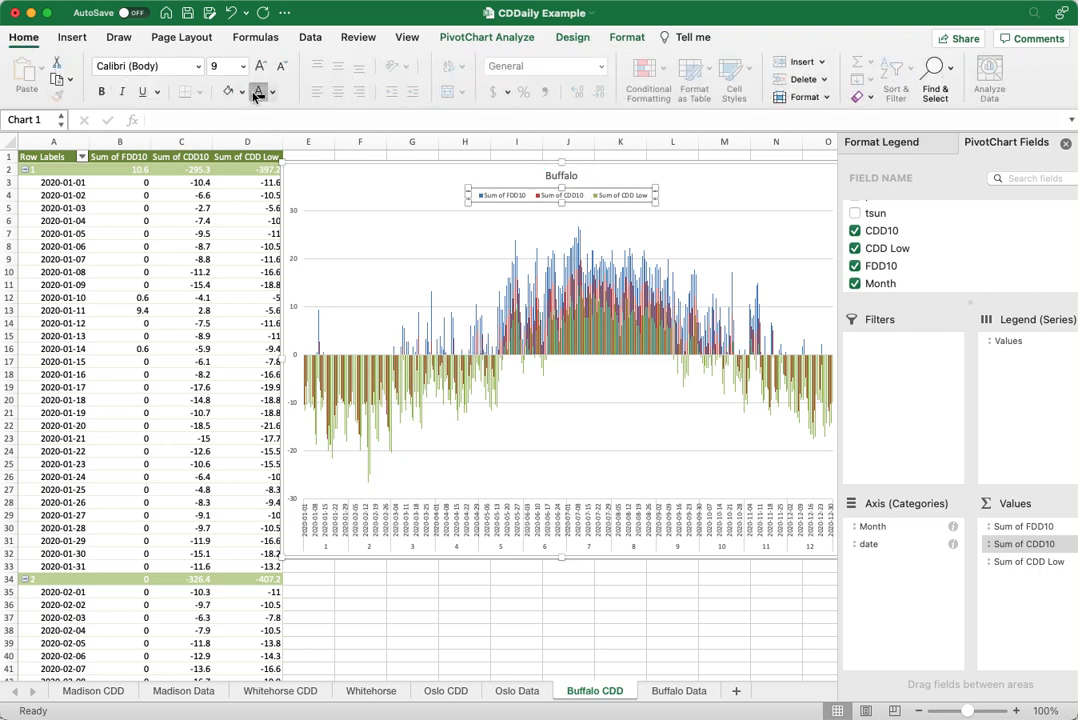
pyautogui.click(101, 91)
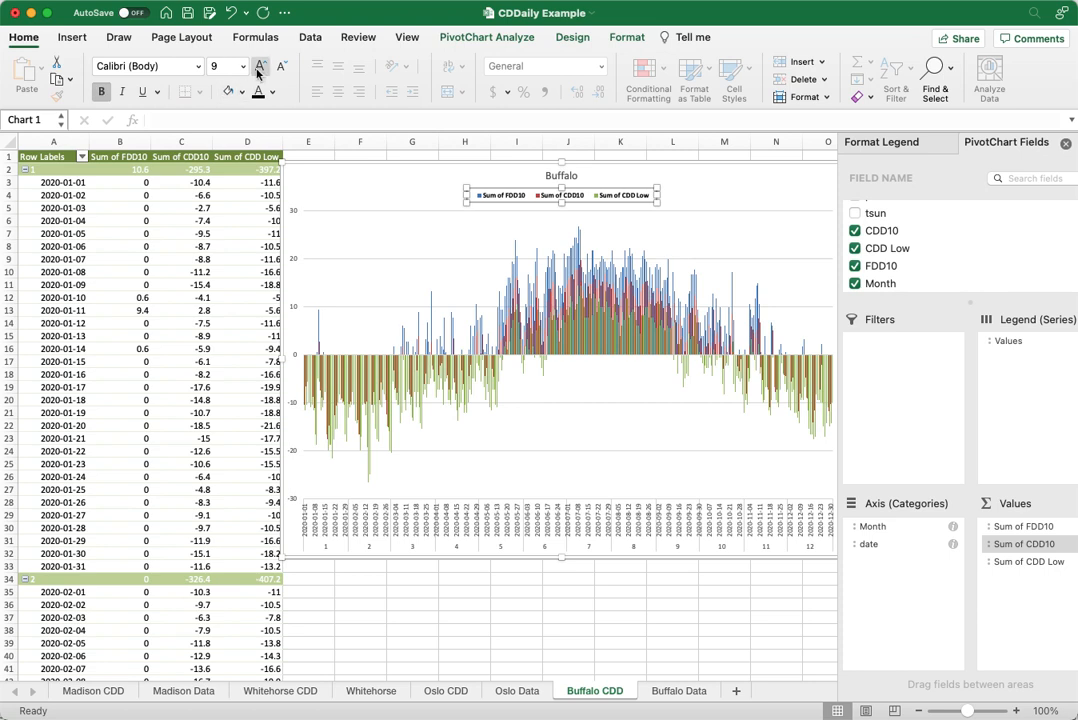
pyautogui.click(259, 67)
pyautogui.click(259, 67)
# - Make the Buffalo chart title bold and increase its font size to 24
pyautogui.click(561, 175)
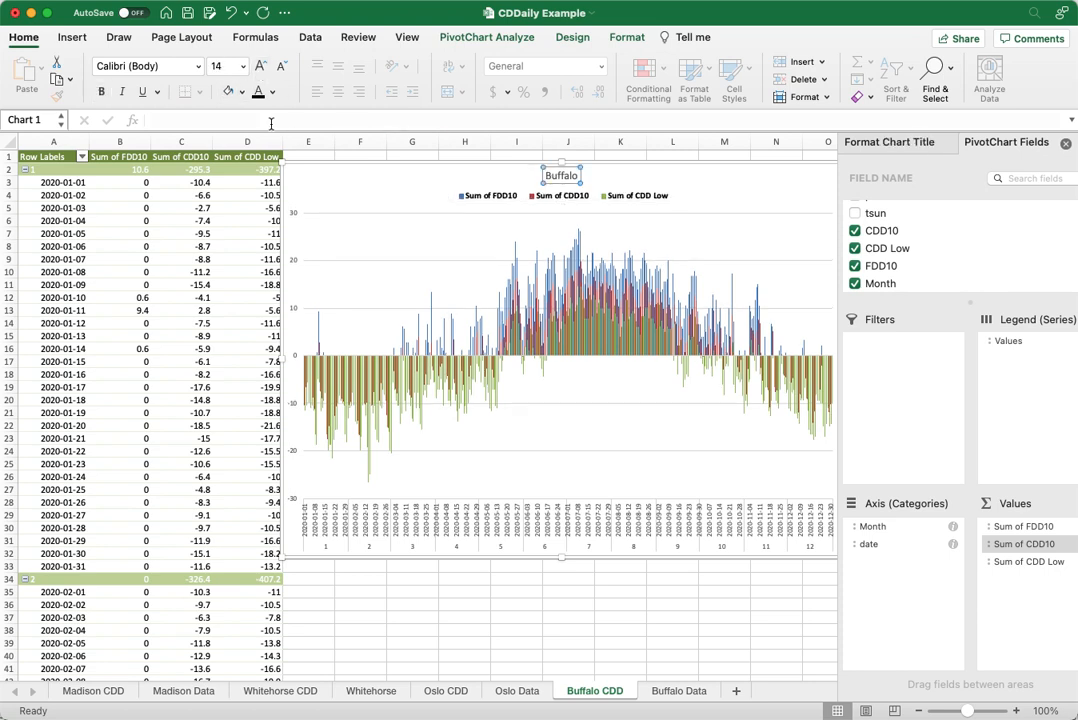
pyautogui.click(258, 92)
pyautogui.click(101, 91)
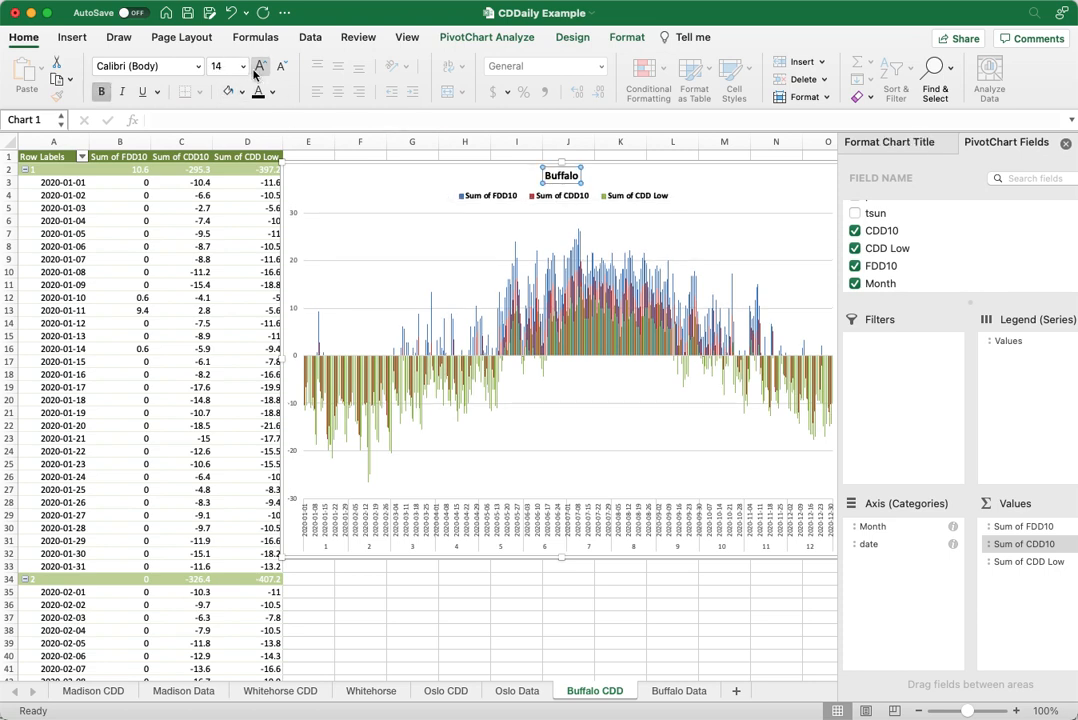
pyautogui.click(259, 67)
pyautogui.click(259, 67)
pyautogui.click(259, 67)
pyautogui.click(259, 67)
pyautogui.click(259, 67)
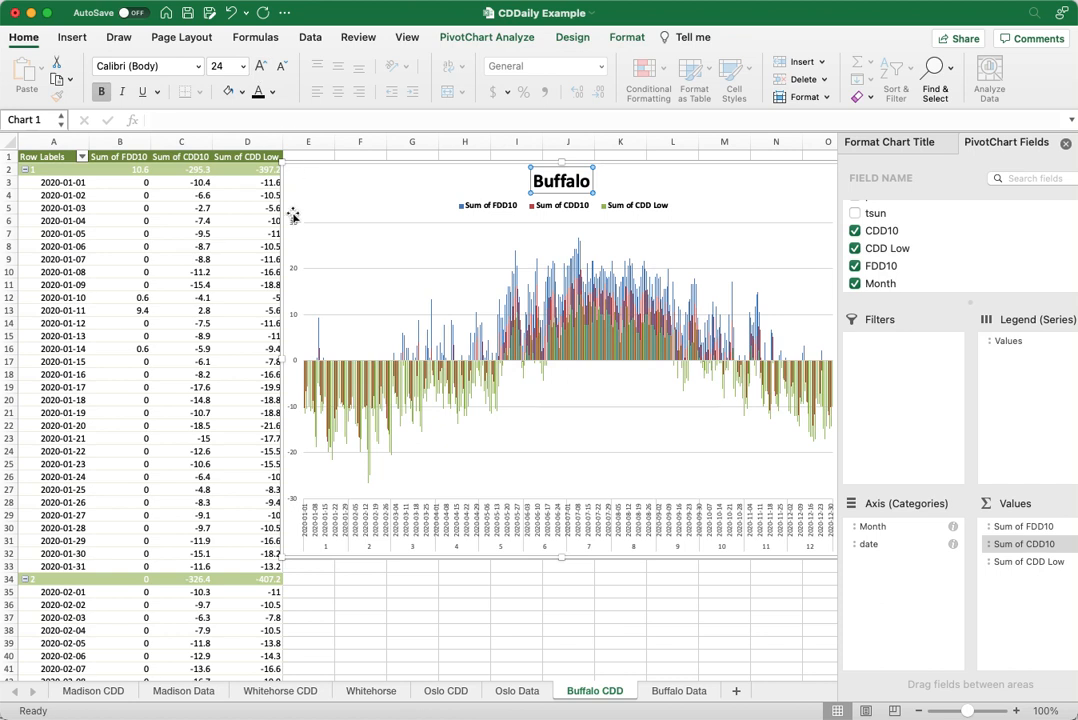
# - Widen the Buffalo chart to column S, reduce its height slightly, and apply the chart style with thicker coloured bars
pyautogui.click(1066, 144)
pyautogui.click(1066, 145)
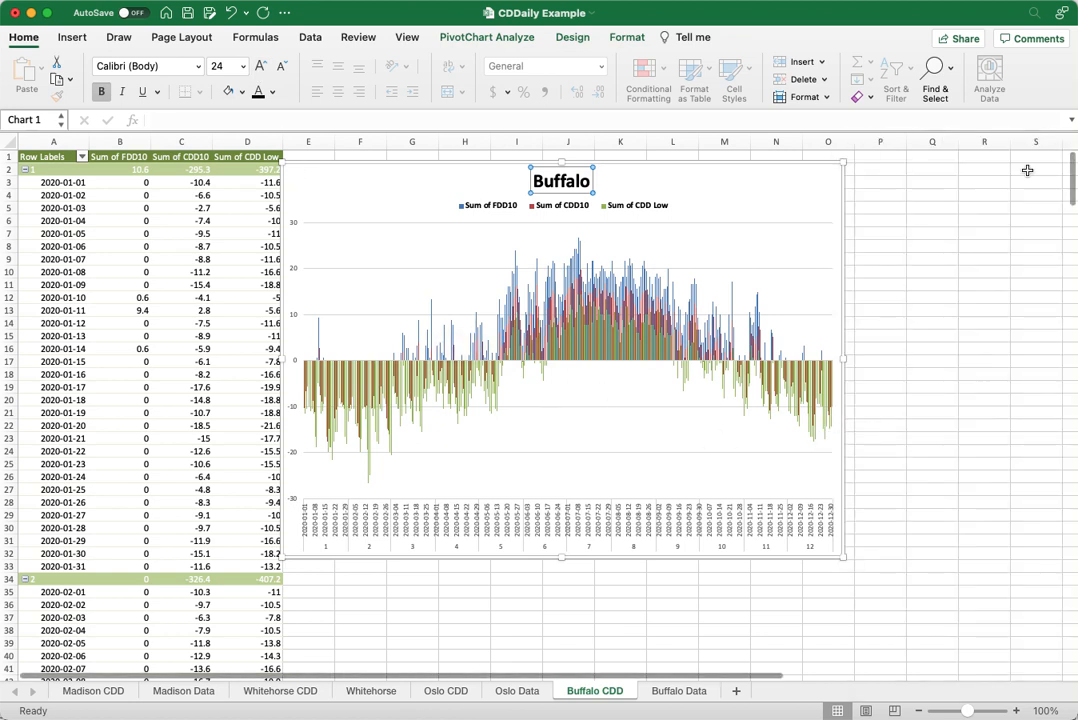
pyautogui.click(740, 197)
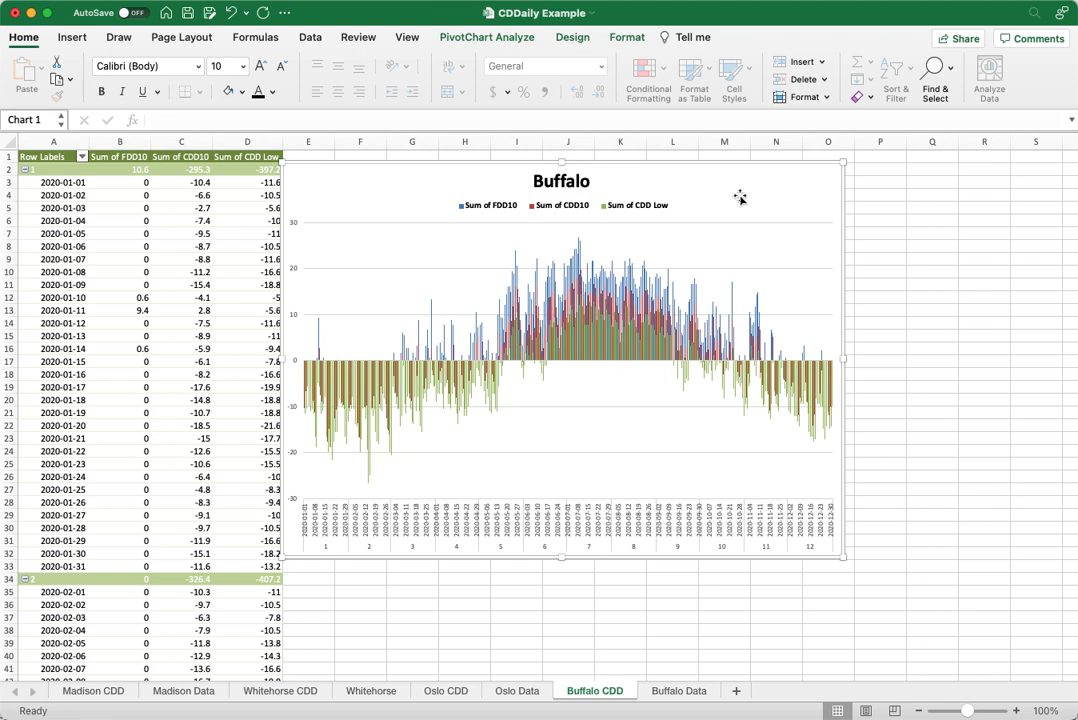
pyautogui.moveTo(843, 358); pyautogui.dragTo(1040, 367)
pyautogui.moveTo(660, 557); pyautogui.dragTo(661, 537)
pyautogui.click(580, 38)
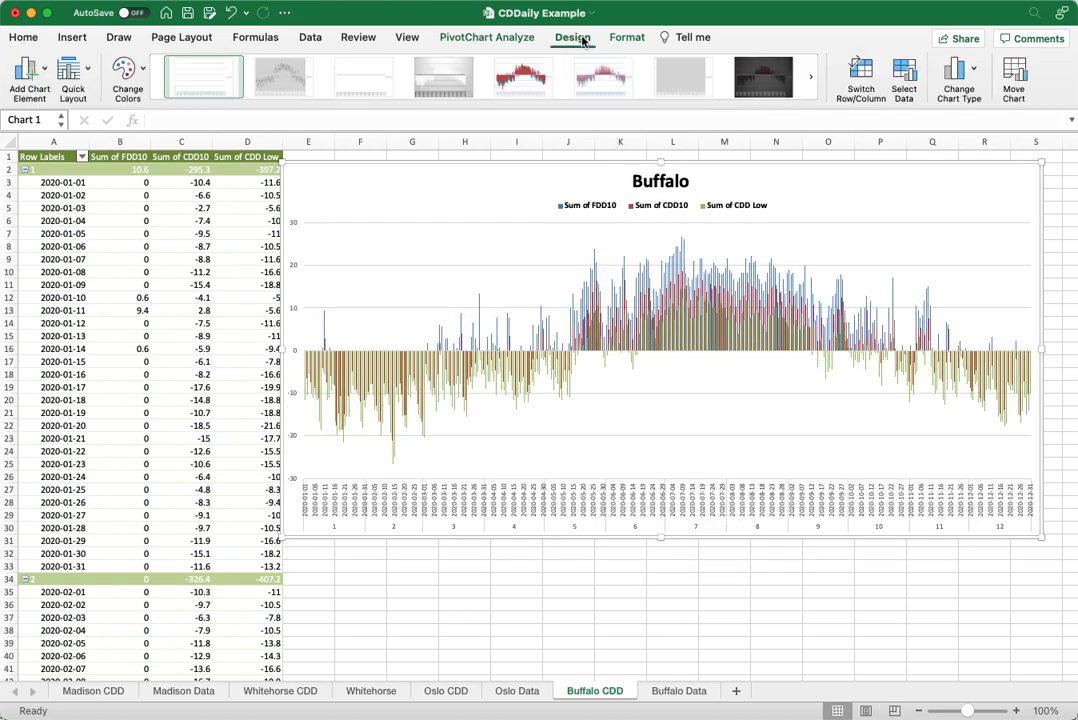
pyautogui.click(521, 80)
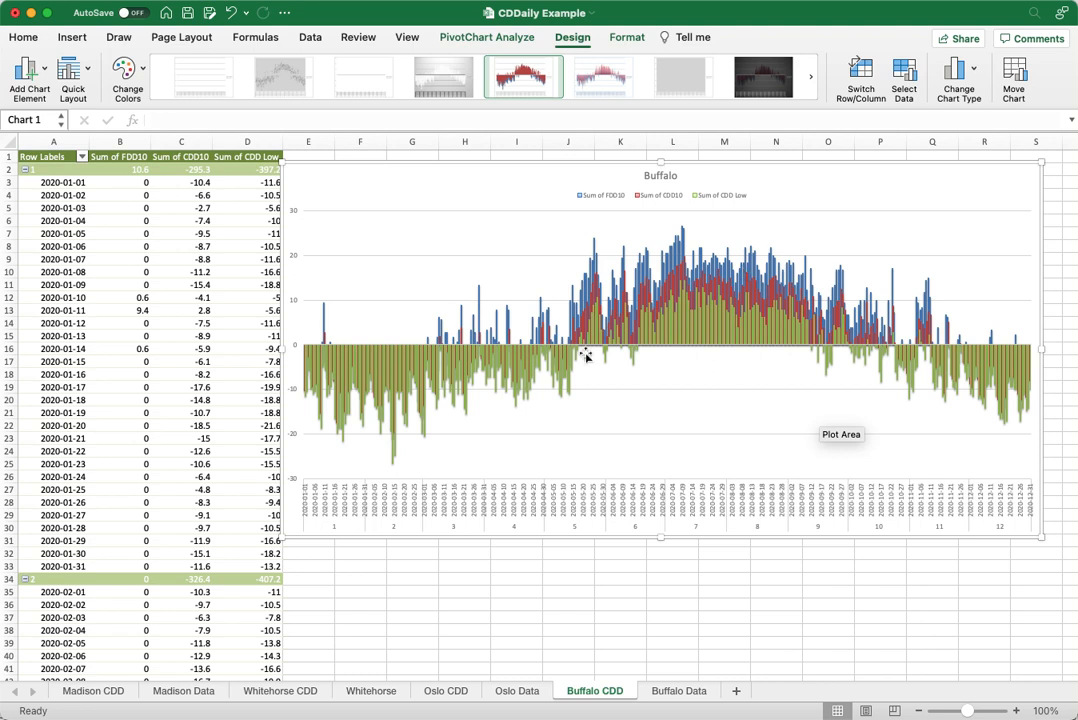
# - Check the value order of the Madison CDD chart and match it on Buffalo CDD by moving Sum of CDD Low above Sum of CDD10
pyautogui.click(112, 692)
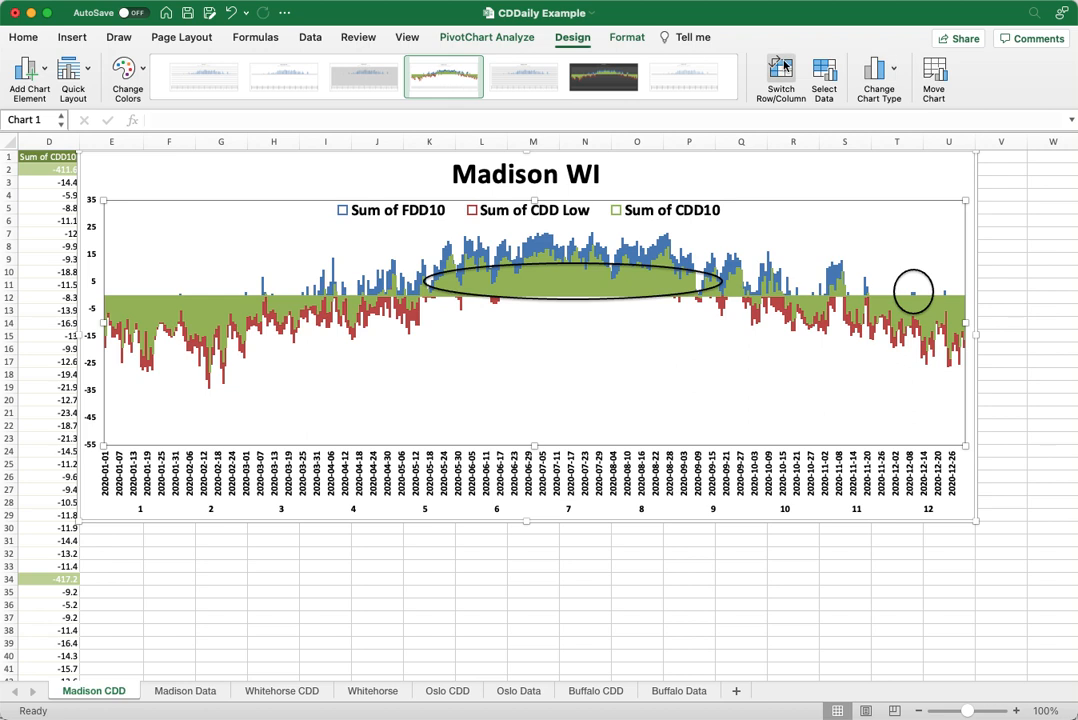
pyautogui.click(492, 38)
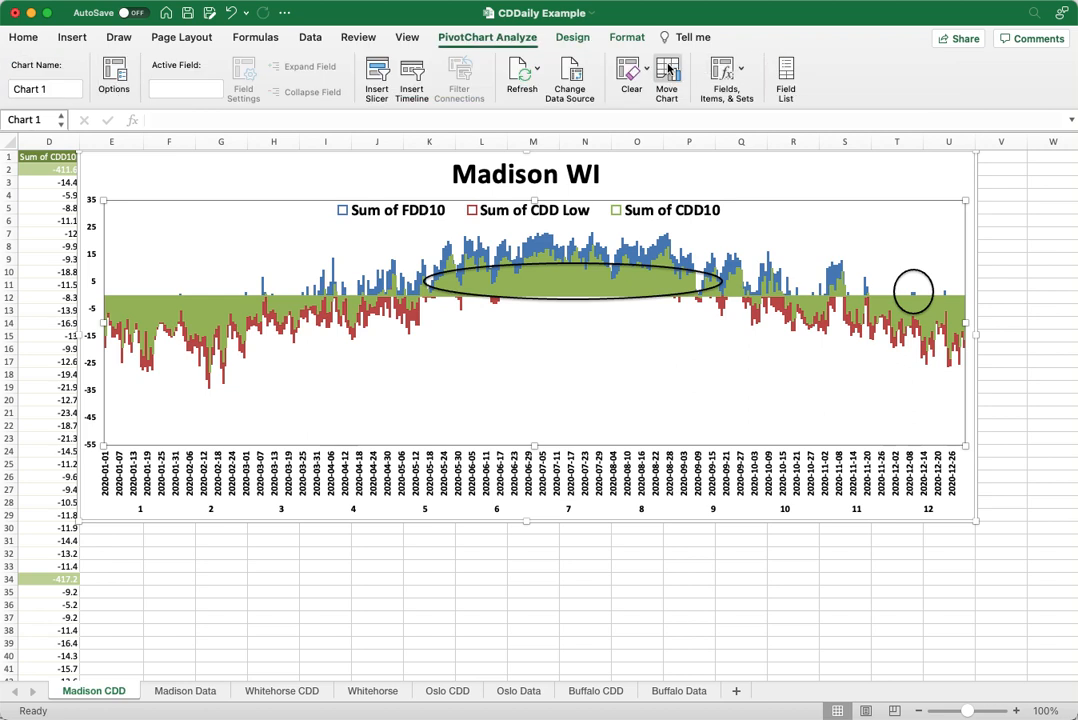
pyautogui.click(785, 80)
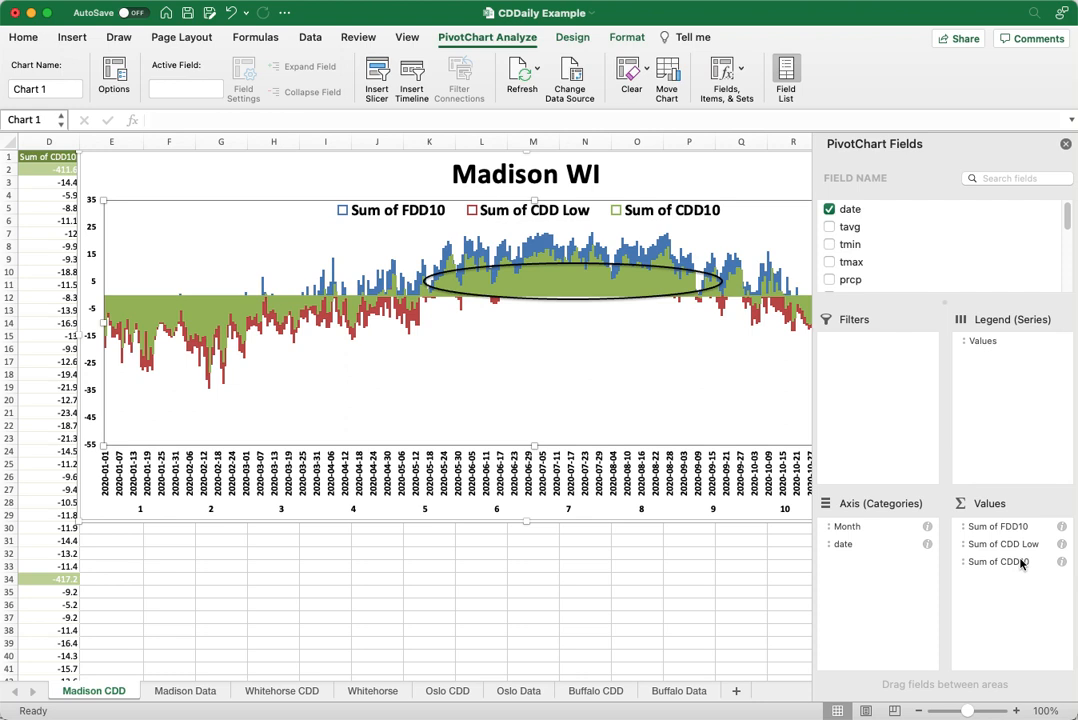
pyautogui.click(616, 691)
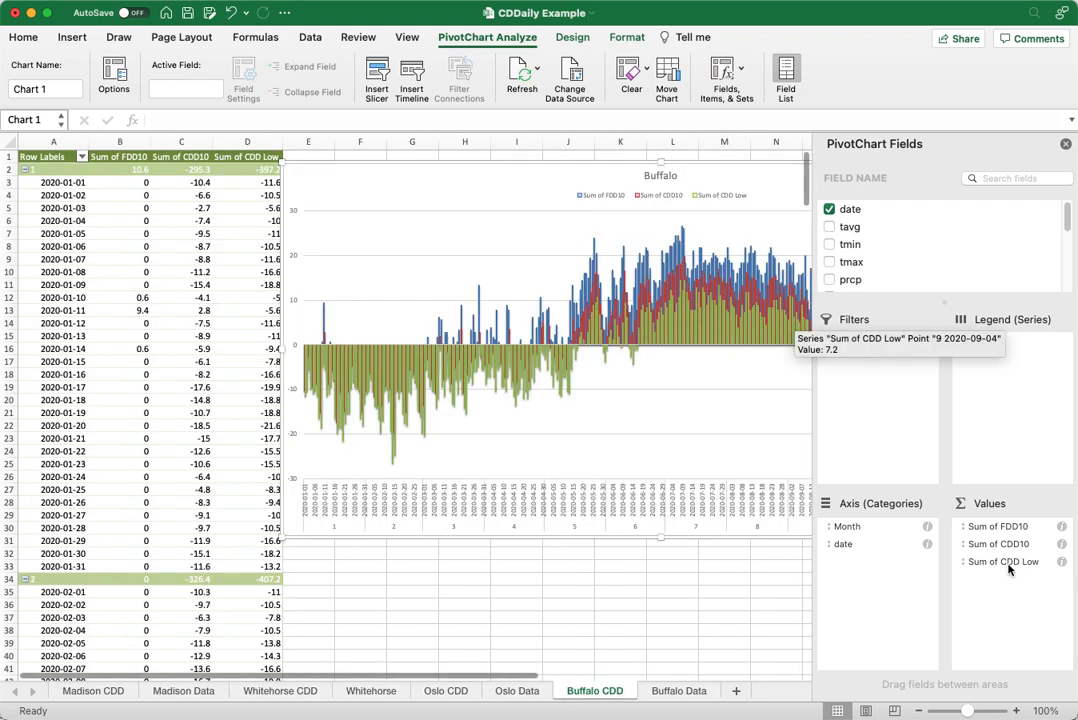
pyautogui.moveTo(1013, 566); pyautogui.dragTo(1011, 545)
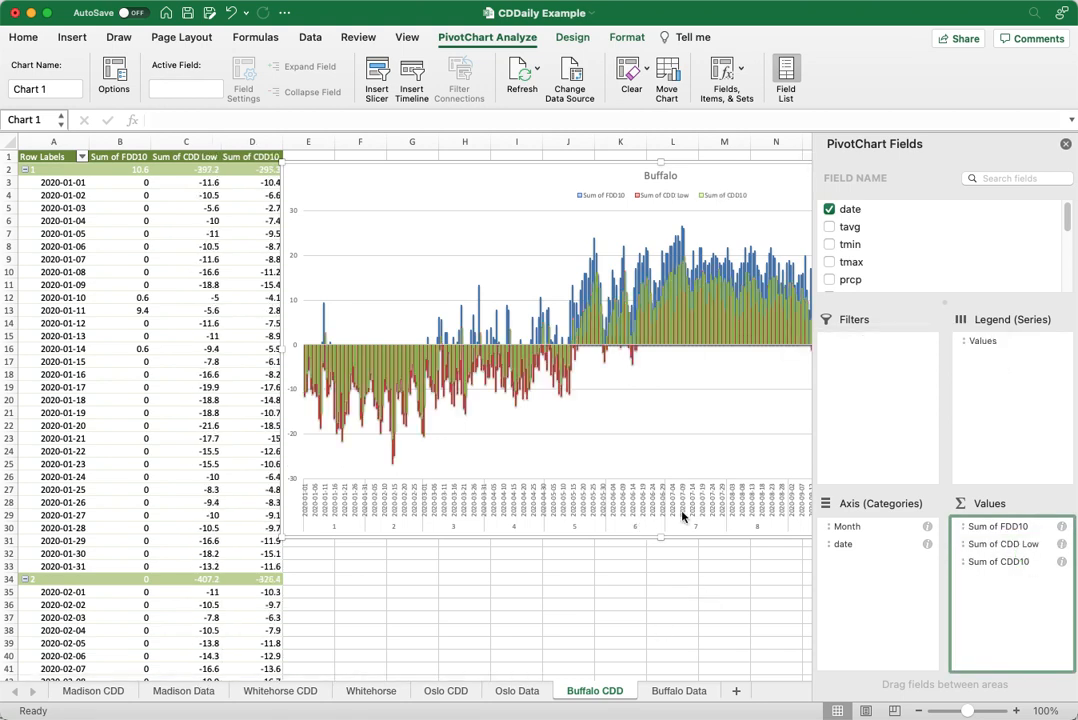
pyautogui.click(1066, 146)
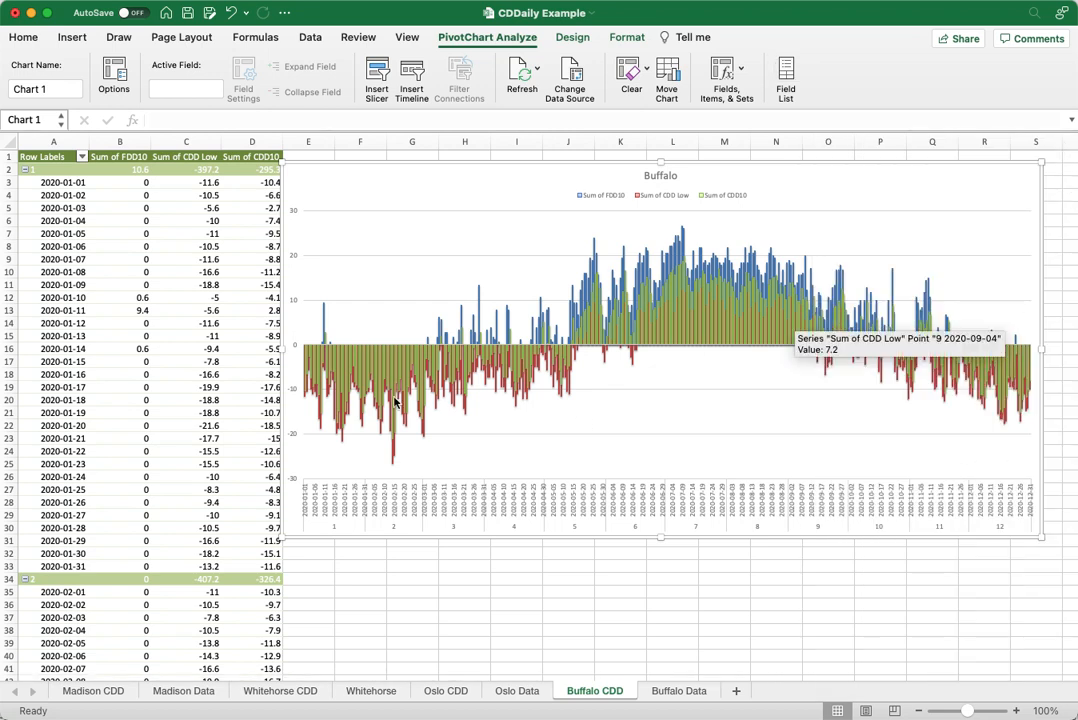
# - Extend the Buffalo chart's left edge to column B and set its vertical axis bounds to -55 and 35, comparing with the Madison chart
pyautogui.moveTo(283, 349); pyautogui.dragTo(95, 323)
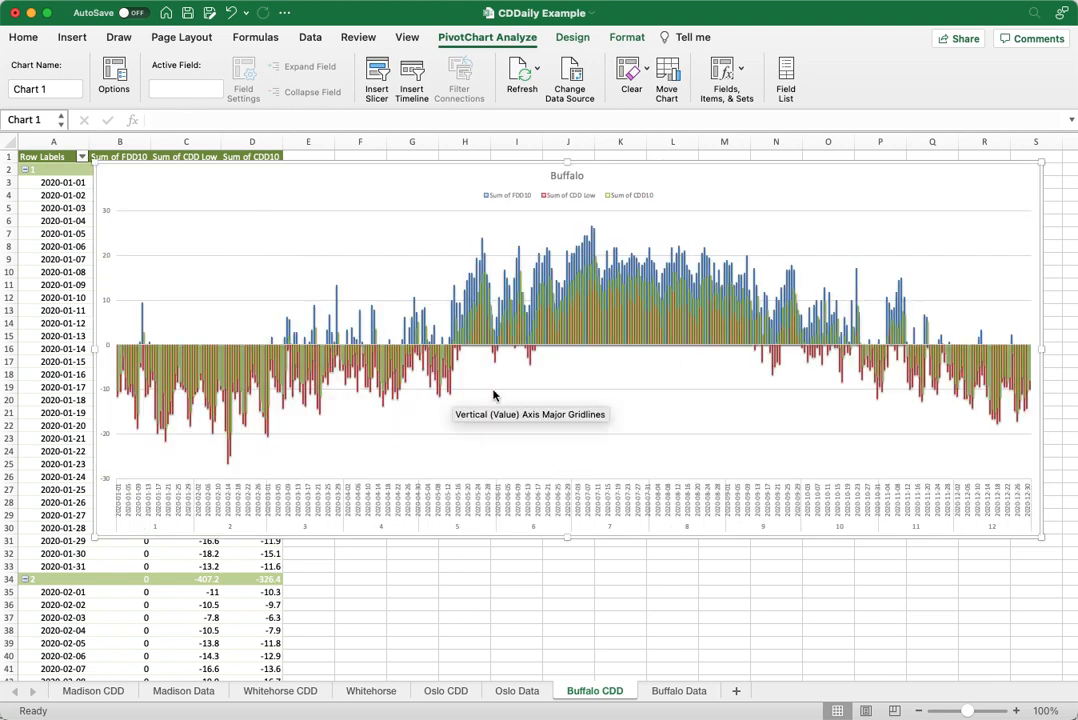
pyautogui.doubleClick(108, 216)
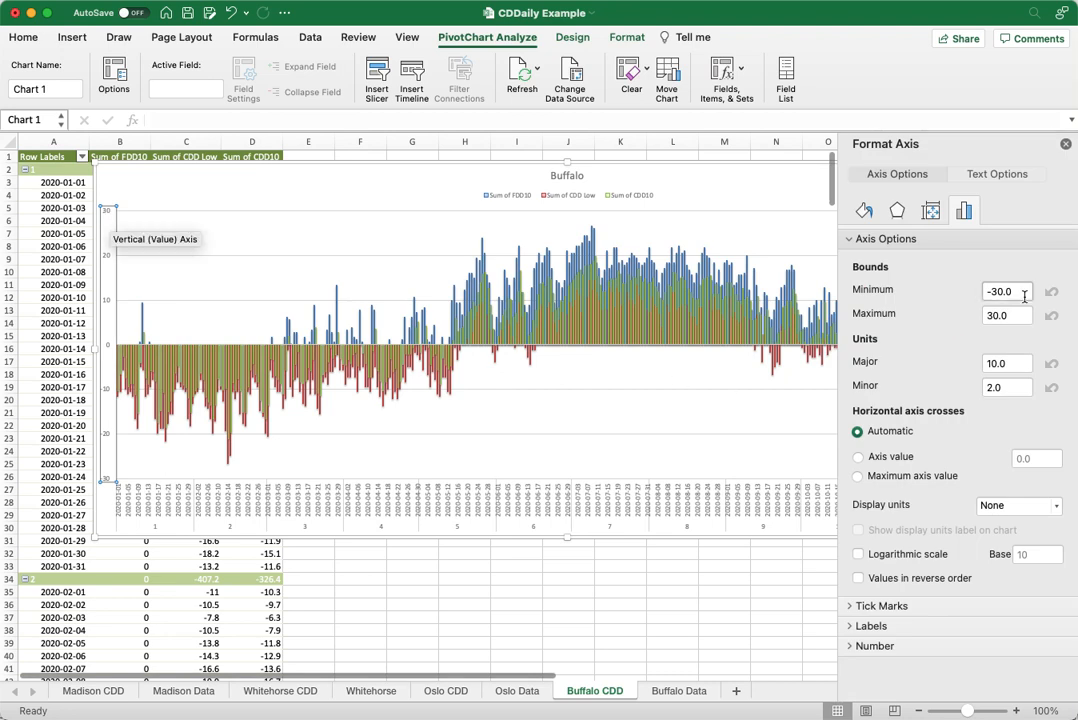
pyautogui.click(1005, 291)
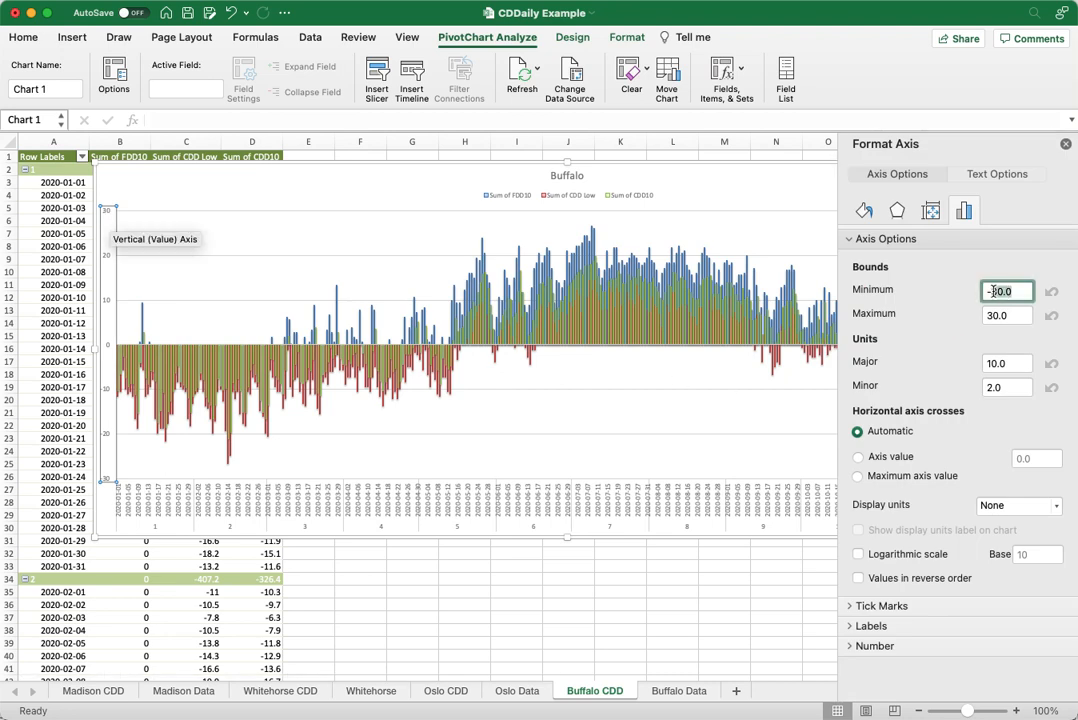
pyautogui.write('-55')
pyautogui.click(986, 316)
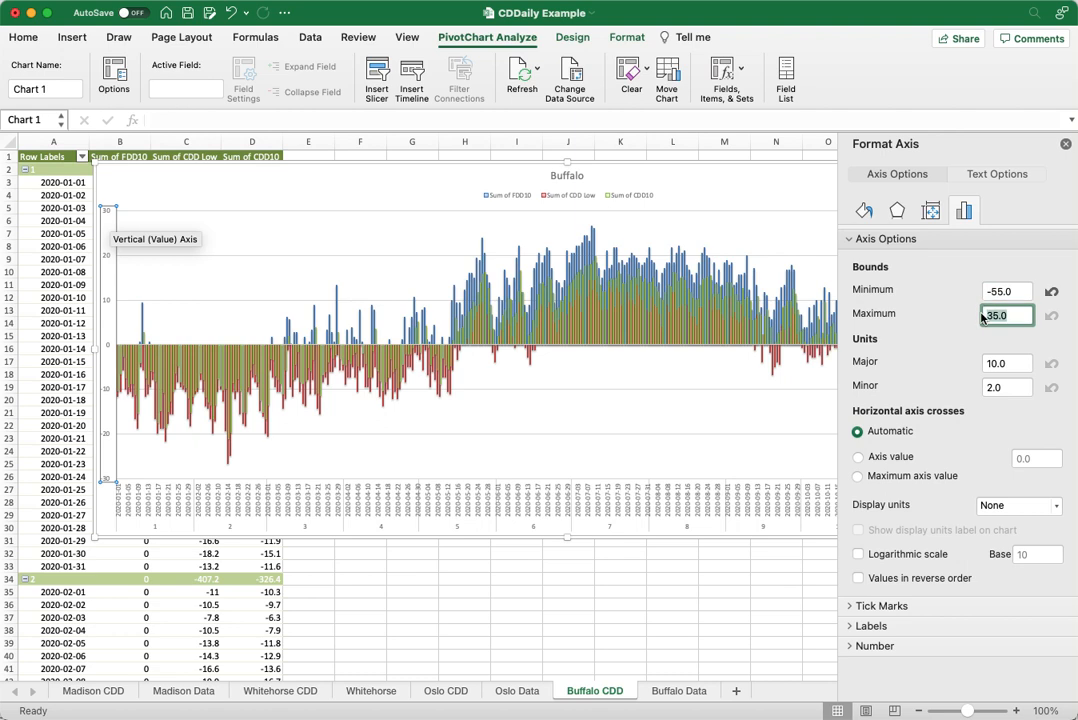
pyautogui.press('Return')
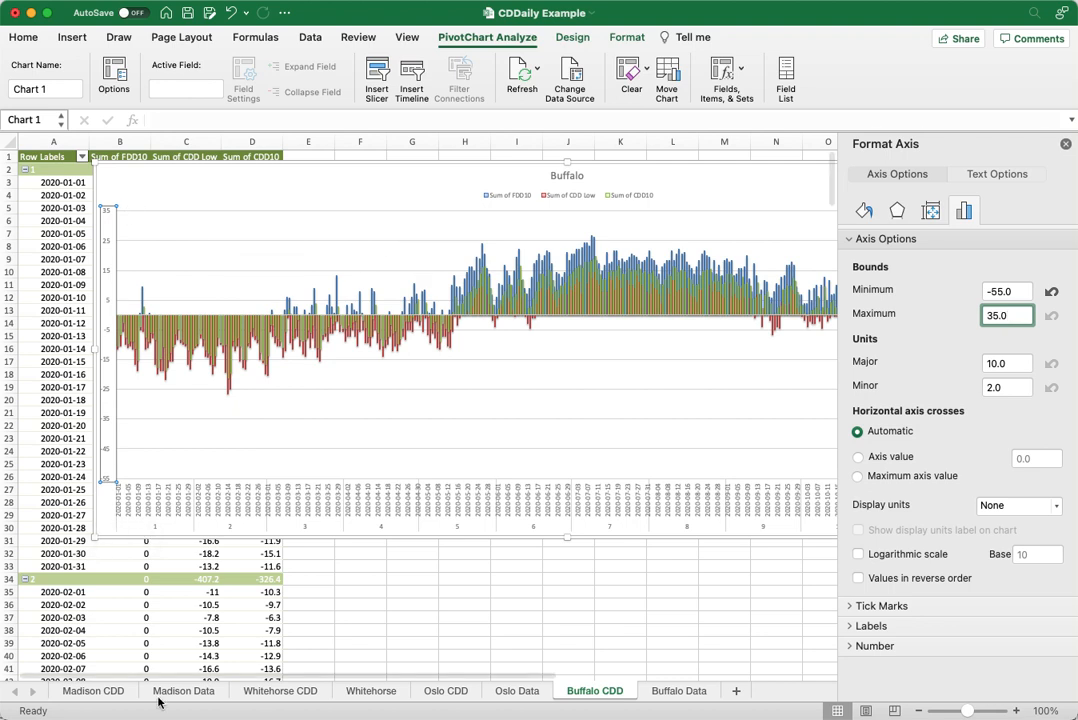
pyautogui.click(115, 691)
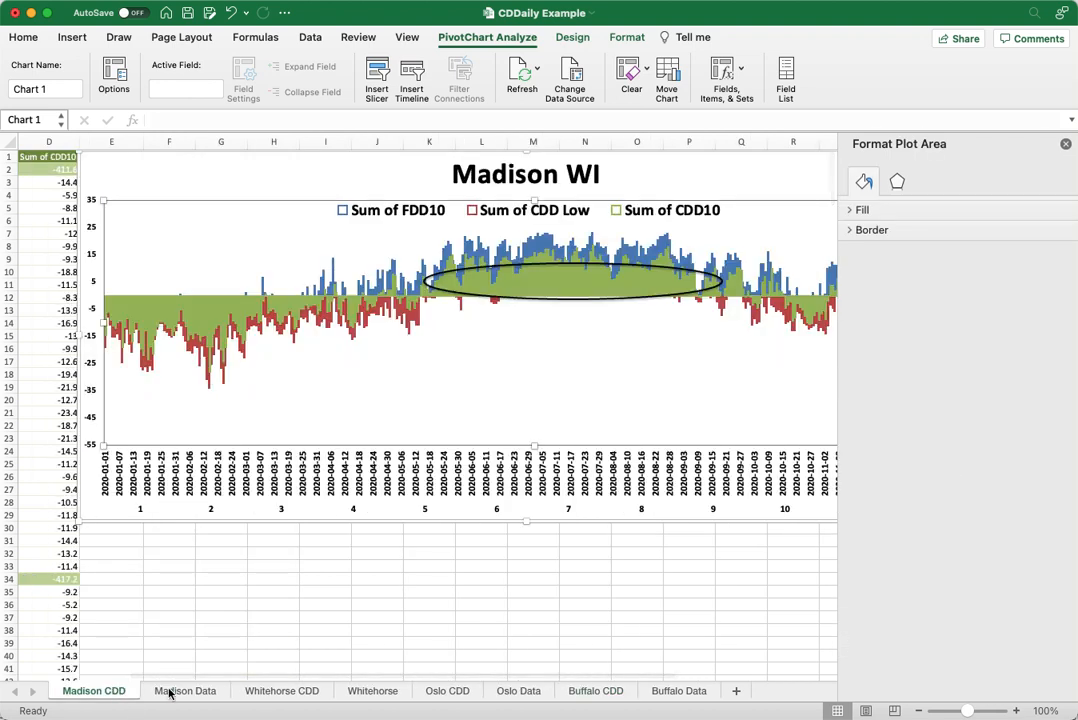
pyautogui.click(596, 691)
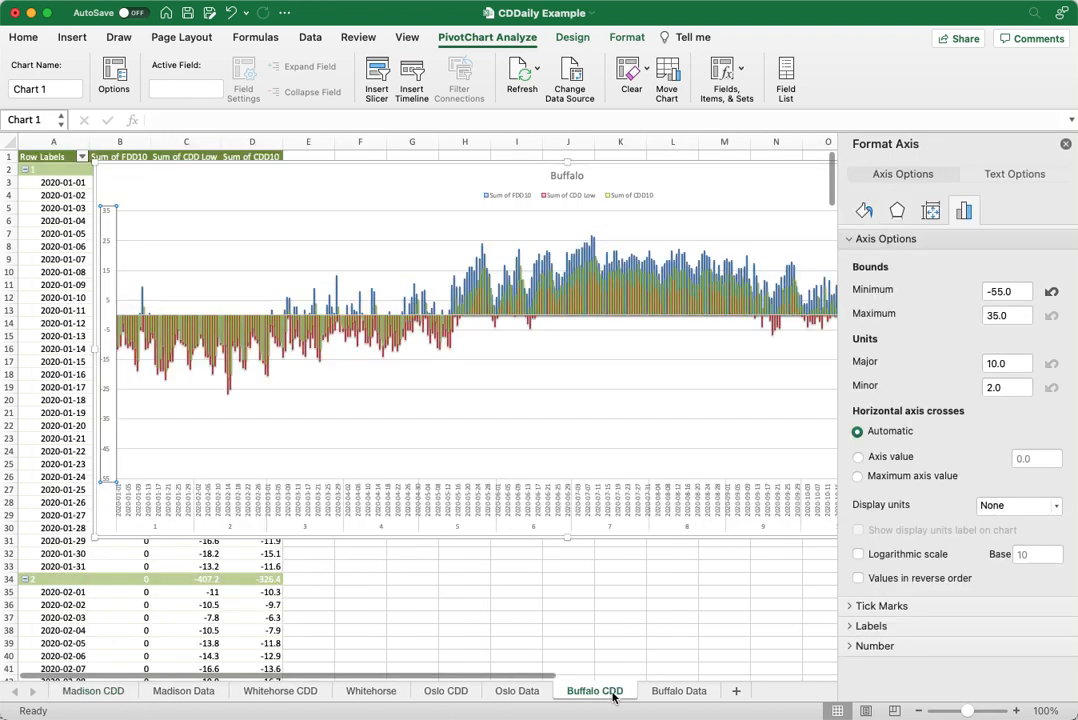
pyautogui.click(1066, 144)
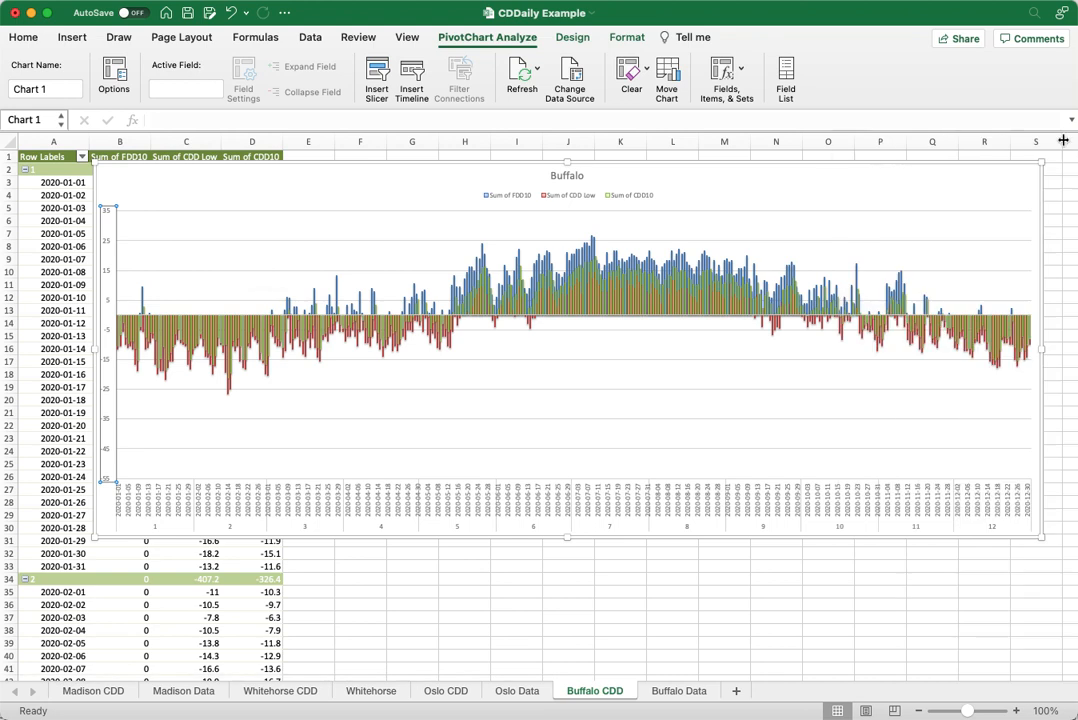